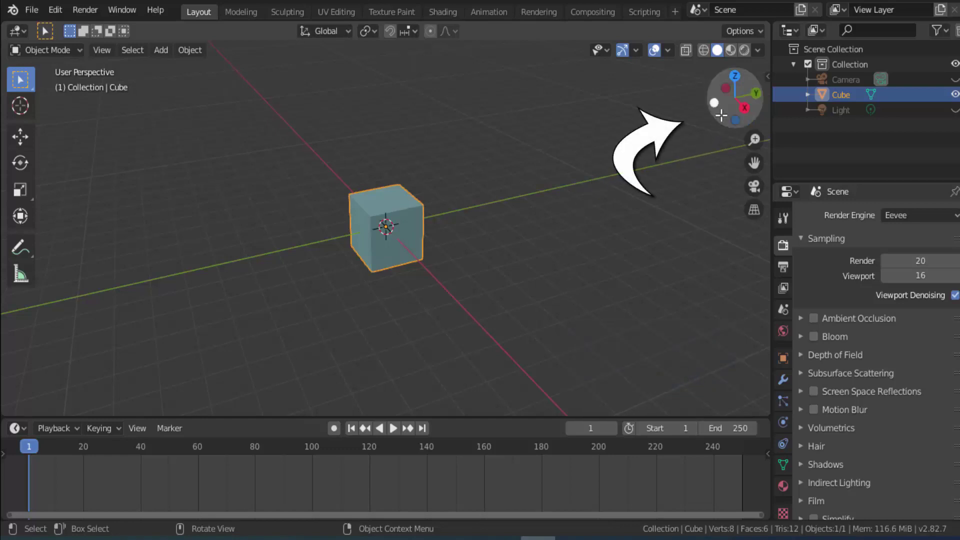
Step: Scale the default cube along the X axis only into an elongated rectangular block
{"action": "left_click_drag", "start_coordinate": [735, 97], "coordinate": [545, 125]}
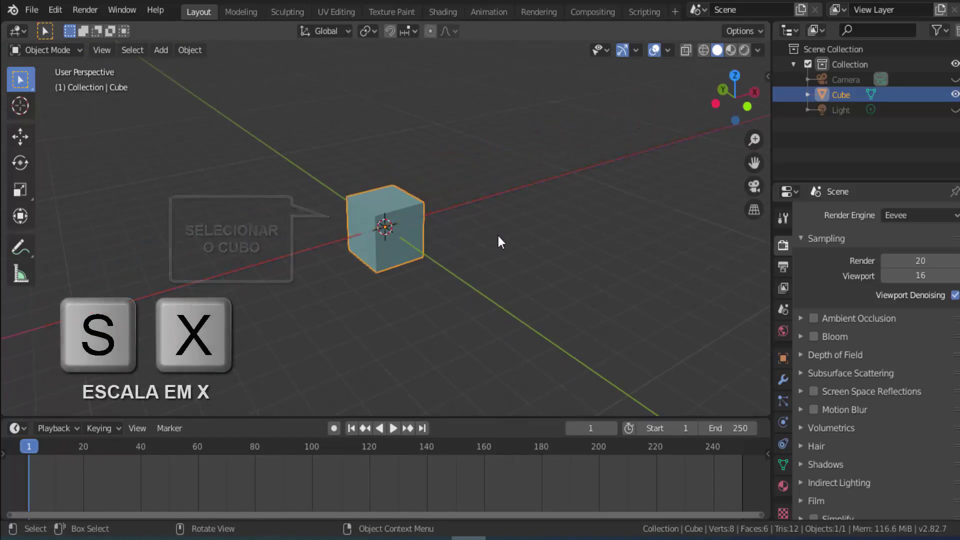
{"action": "key", "text": "s"}
{"action": "key", "text": "x"}
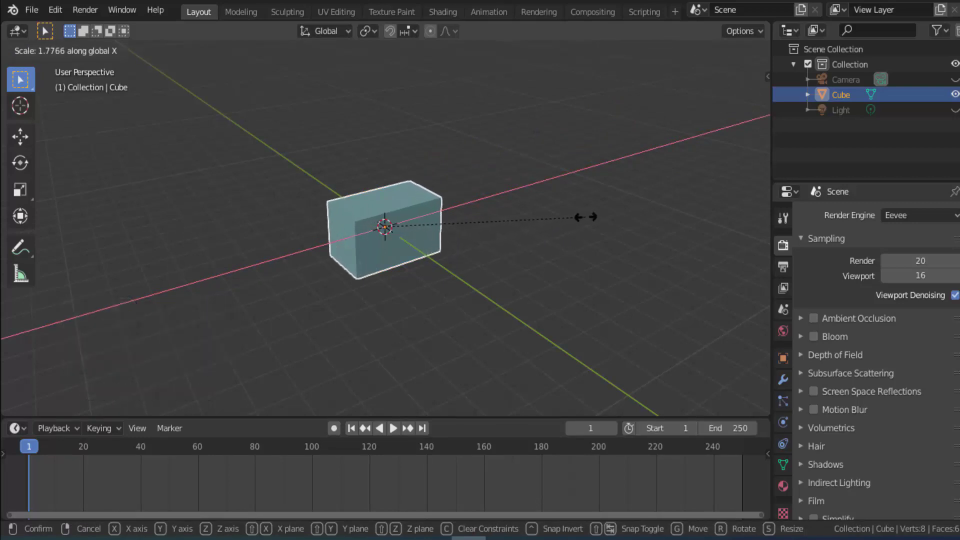
{"action": "left_click", "coordinate": [583, 217]}
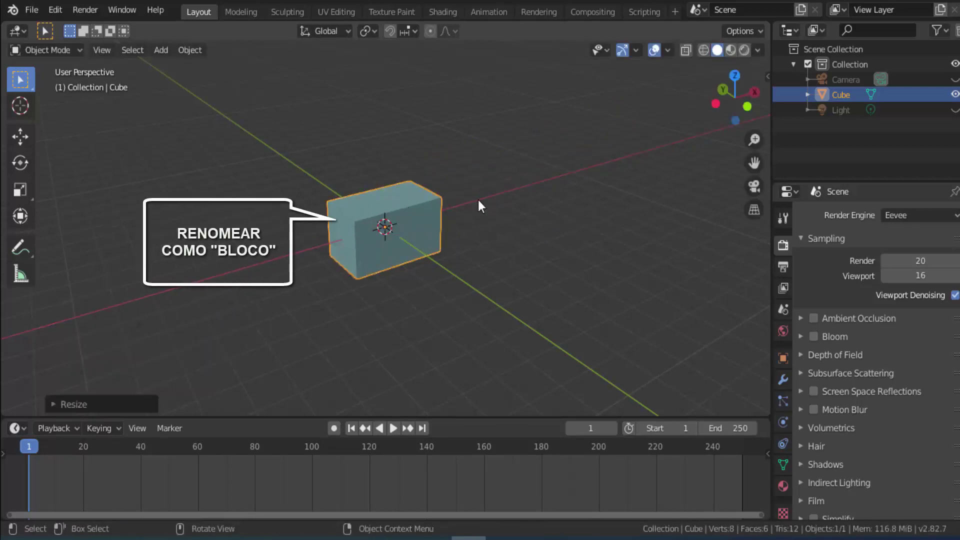
Step: Rename the cube to 'bloco' in the Outliner
{"action": "left_click", "coordinate": [843, 98]}
{"action": "double_click", "coordinate": [842, 100]}
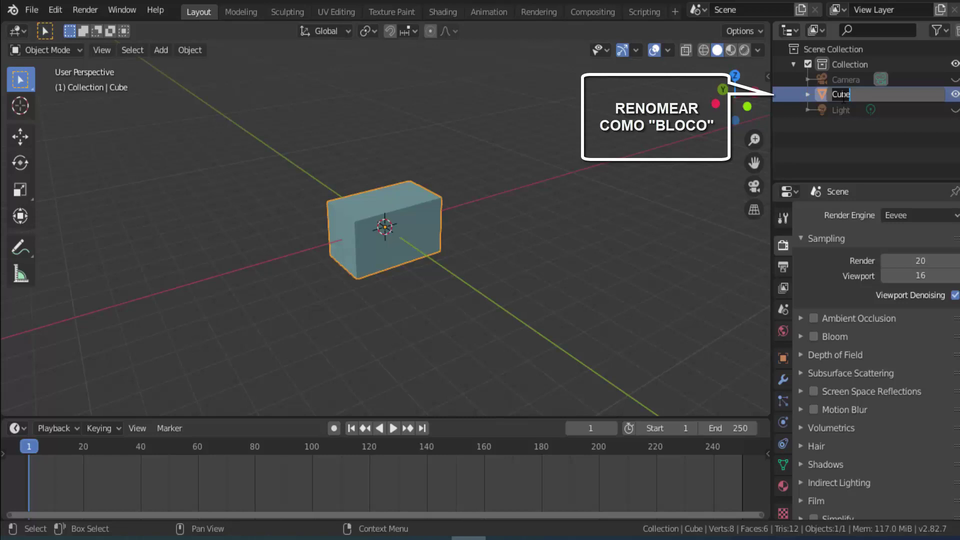
{"action": "type", "text": "bloco"}
{"action": "key", "text": "Return"}
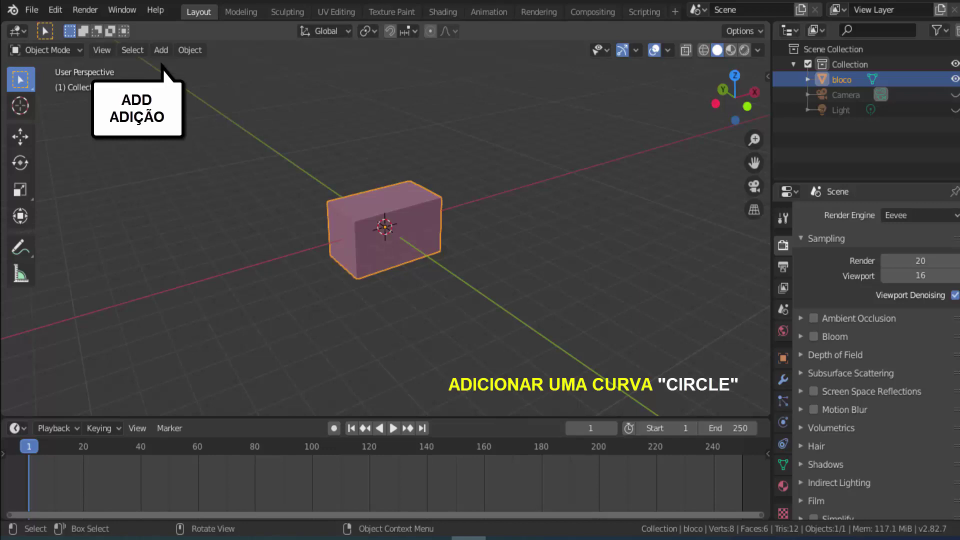
Step: Add a Bezier circle curve and scale it up to surround the bloco block
{"action": "left_click", "coordinate": [160, 50]}
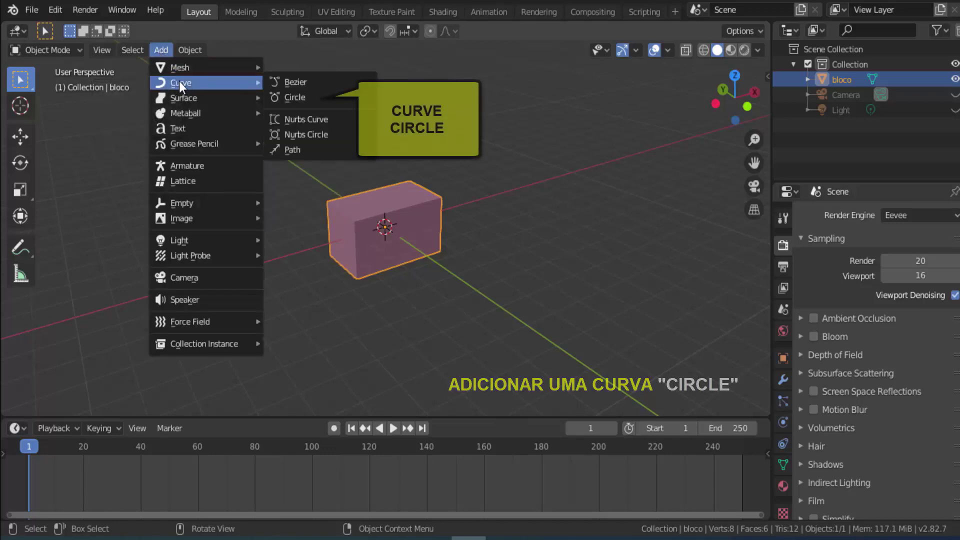
{"action": "left_click", "coordinate": [311, 95]}
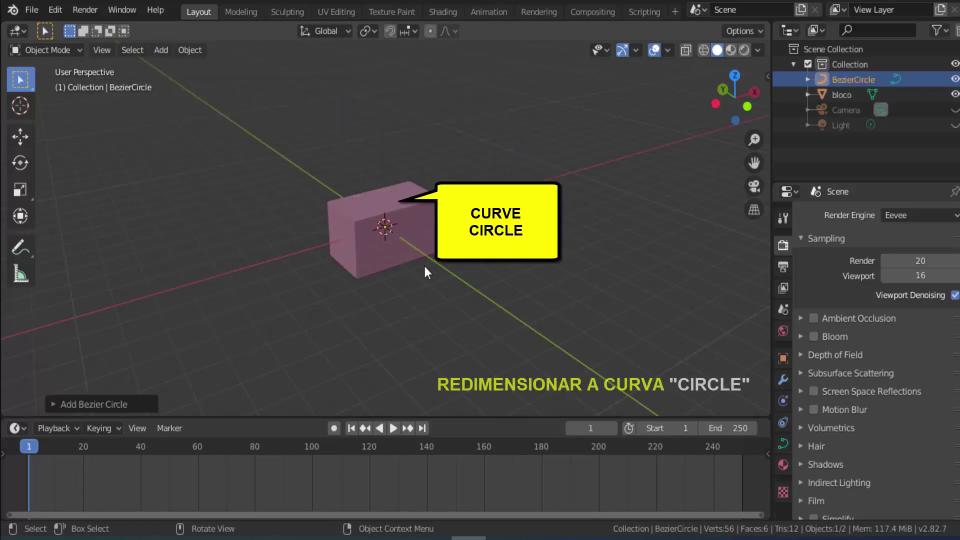
{"action": "key", "text": "s"}
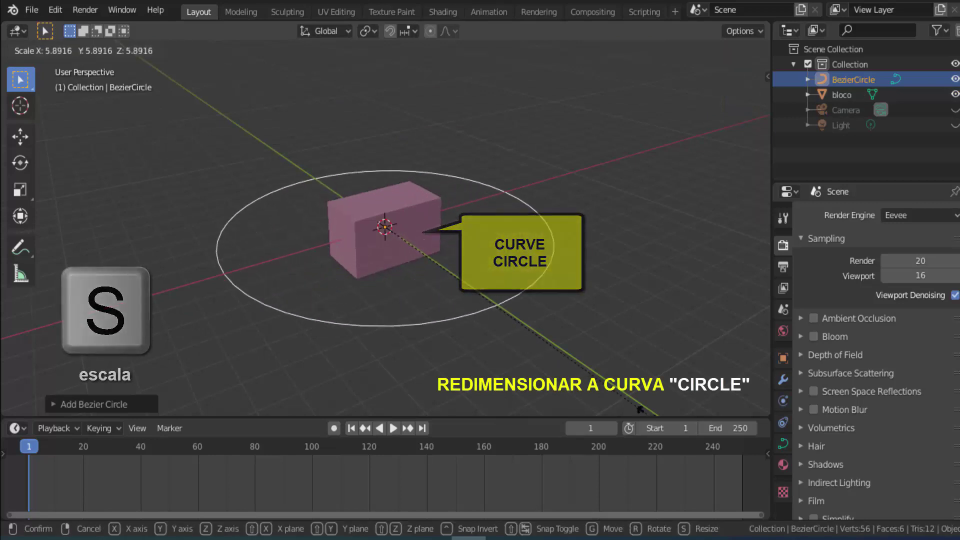
{"action": "left_click", "coordinate": [59, 159]}
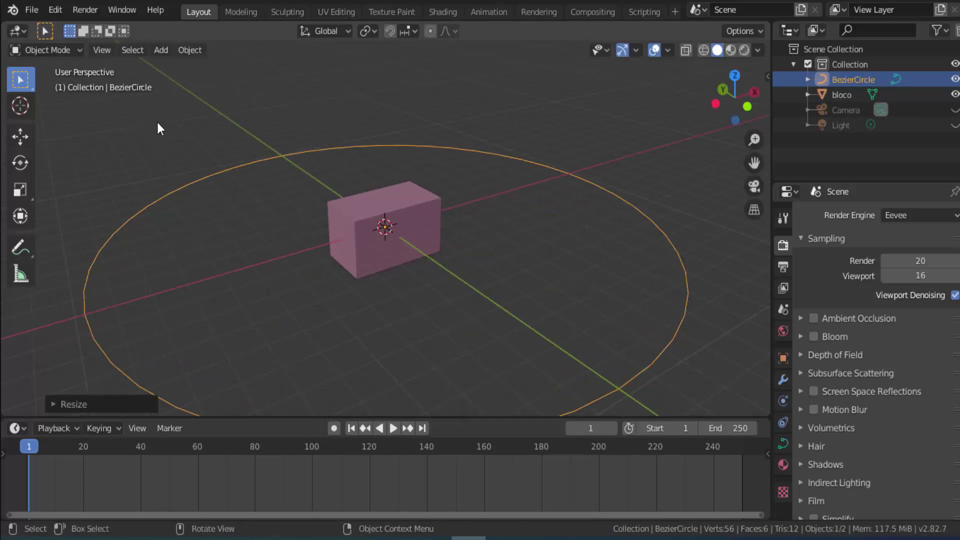
{"action": "scroll", "coordinate": [192, 144], "scroll_direction": "down", "scroll_amount": 2}
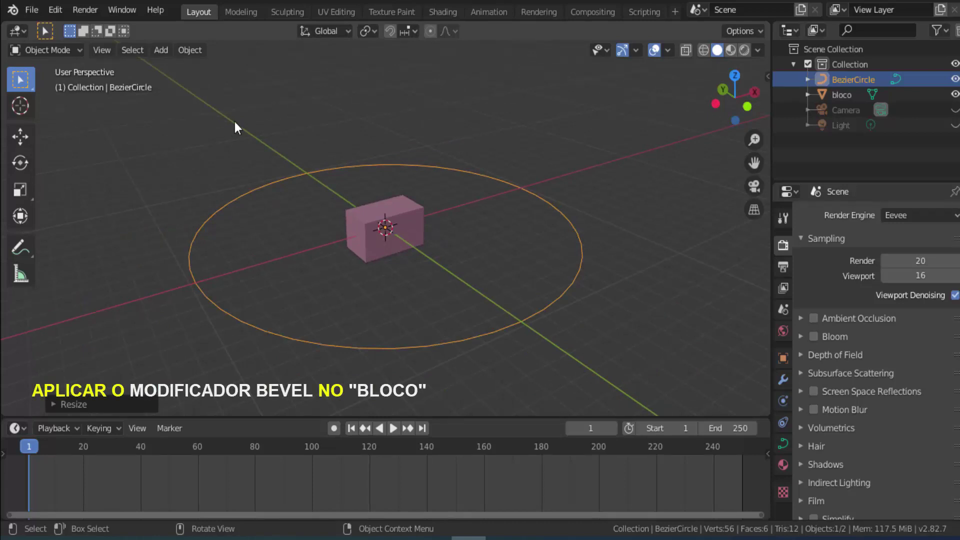
Step: Select bloco and add a Bevel modifier to it
{"action": "left_click", "coordinate": [386, 211]}
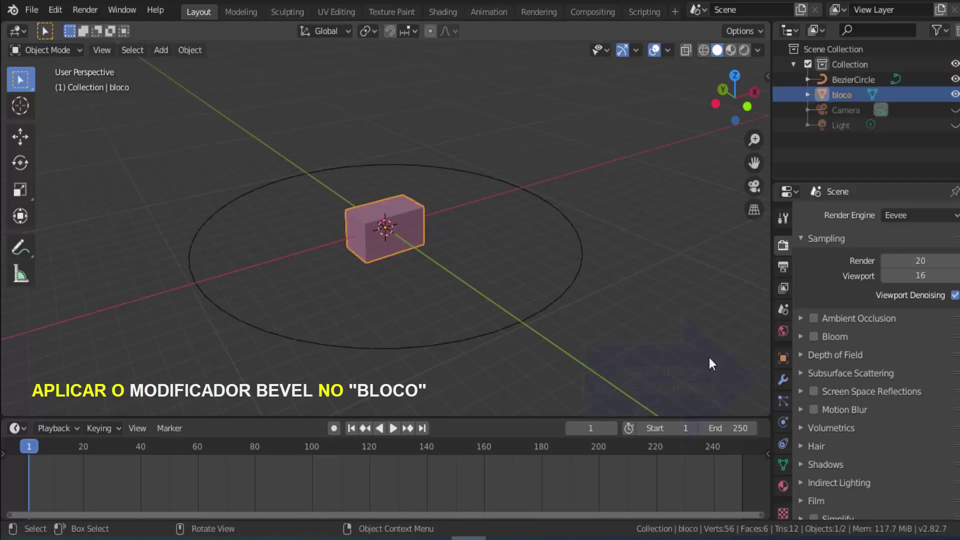
{"action": "left_click", "coordinate": [783, 380]}
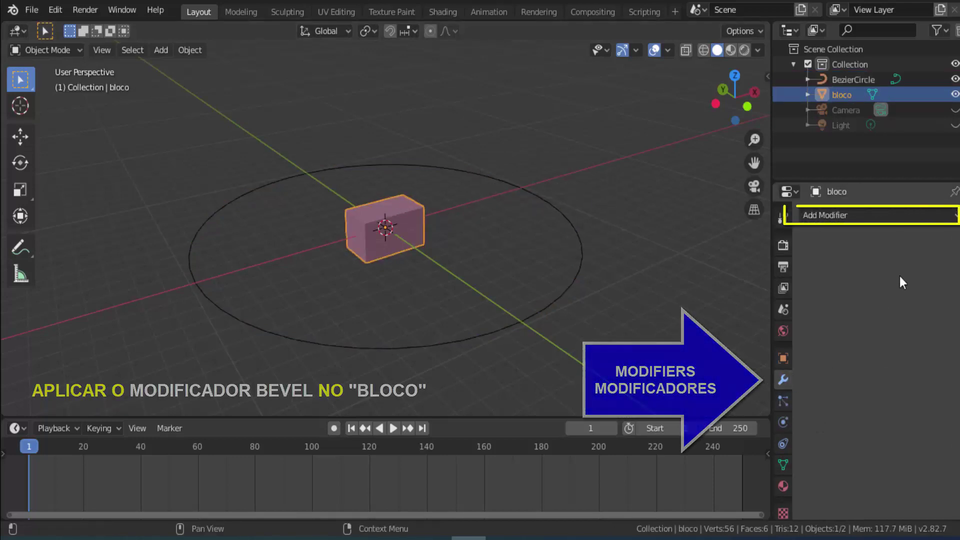
{"action": "left_click", "coordinate": [895, 216]}
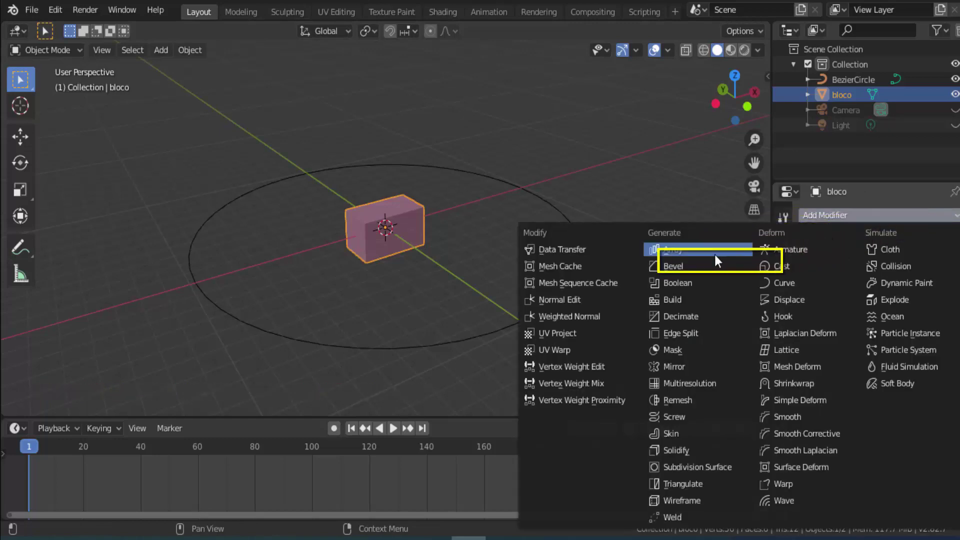
{"action": "left_click", "coordinate": [698, 262]}
{"action": "scroll", "coordinate": [385, 217], "scroll_direction": "up", "scroll_amount": 1}
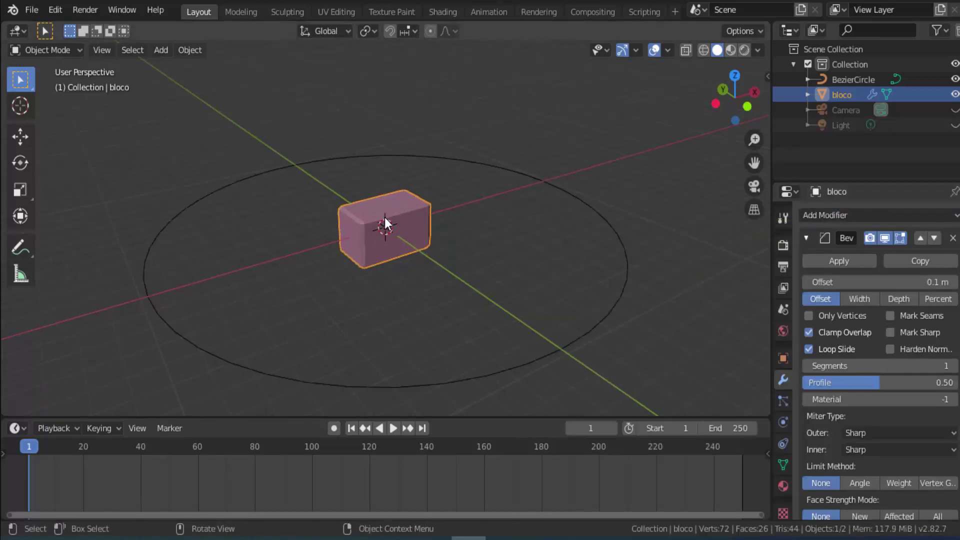
{"action": "scroll", "coordinate": [385, 217], "scroll_direction": "up", "scroll_amount": 5}
{"action": "scroll", "coordinate": [385, 218], "scroll_direction": "up", "scroll_amount": 2}
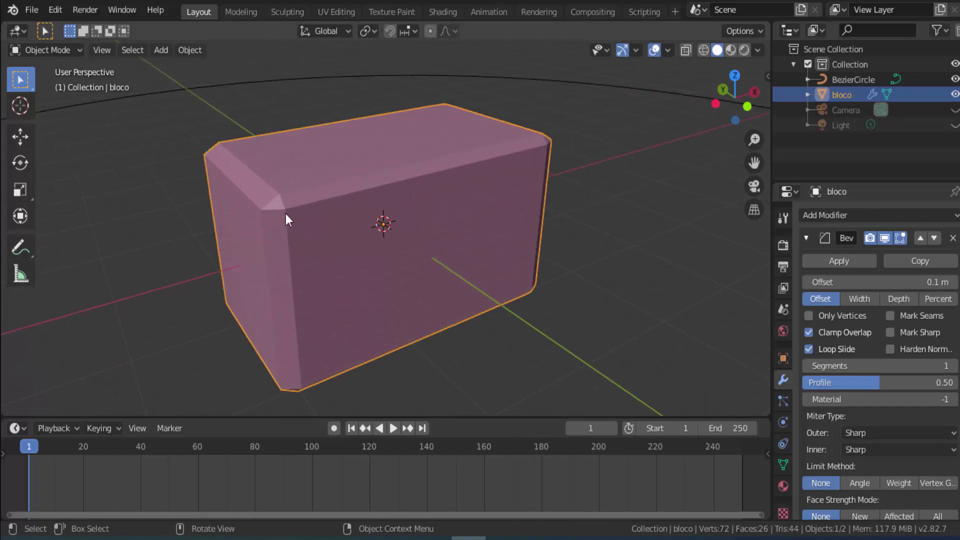
{"action": "scroll", "coordinate": [622, 202], "scroll_direction": "down", "scroll_amount": 2}
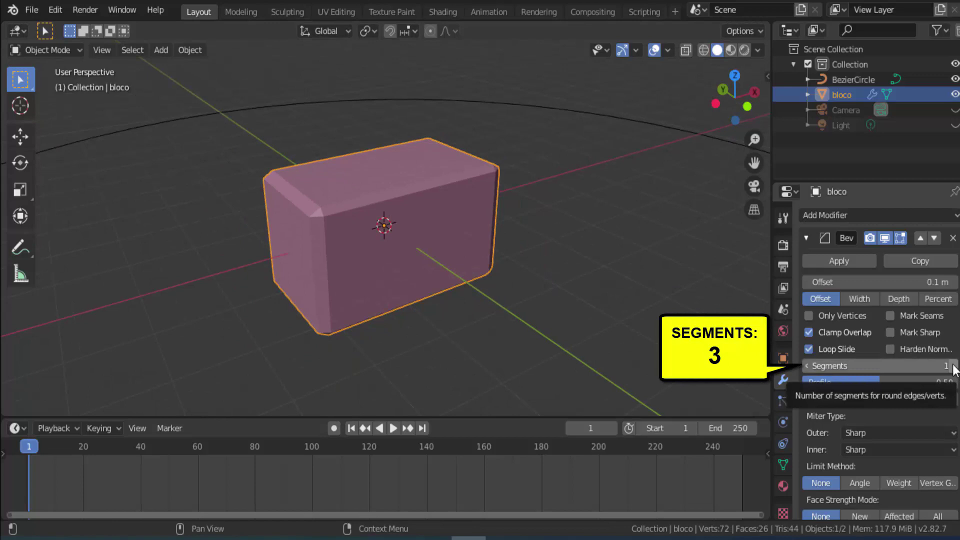
Step: Set the Bevel modifier to 3 segments and collapse its panel
{"action": "left_click", "coordinate": [954, 367]}
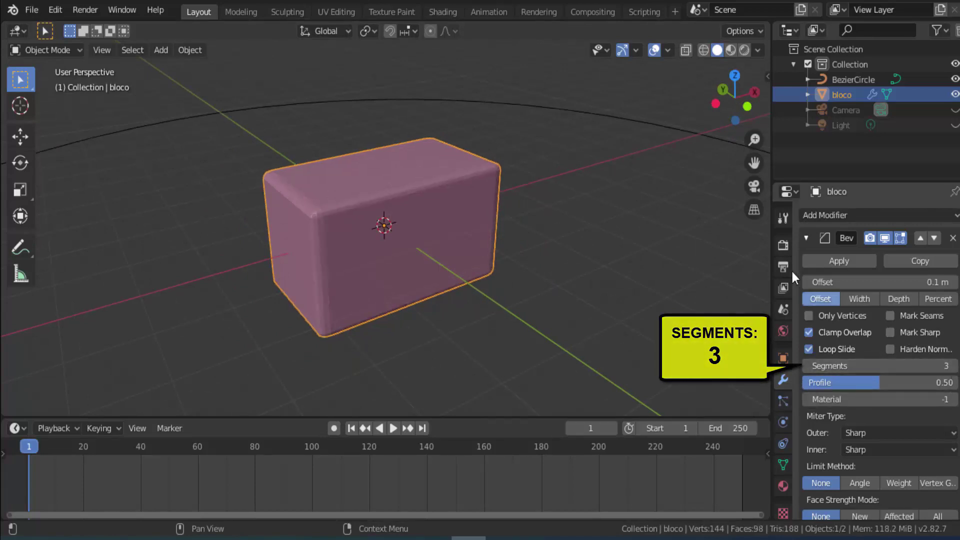
{"action": "left_click", "coordinate": [806, 238]}
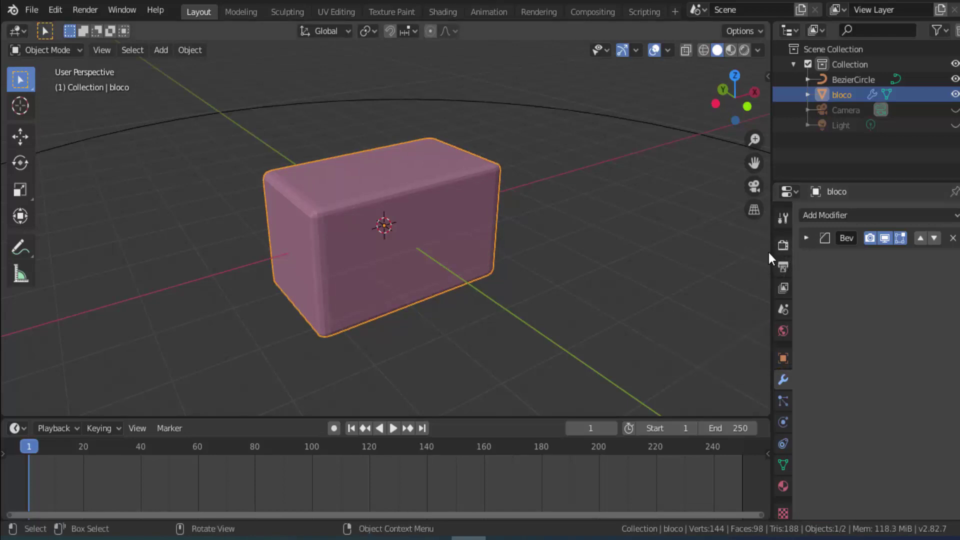
{"action": "left_click_drag", "start_coordinate": [771, 245], "coordinate": [700, 243]}
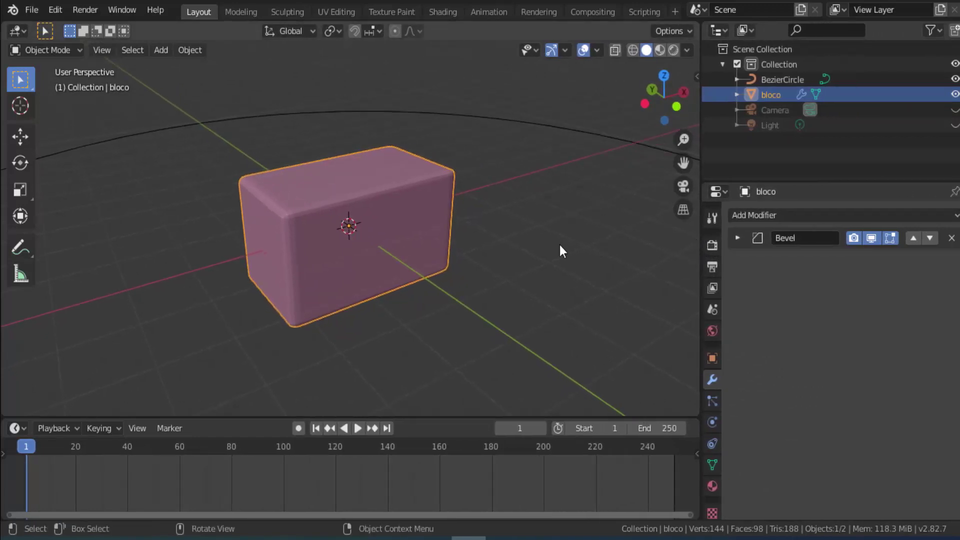
{"action": "scroll", "coordinate": [560, 244], "scroll_direction": "down", "scroll_amount": 1}
{"action": "scroll", "coordinate": [560, 245], "scroll_direction": "down", "scroll_amount": 3}
{"action": "scroll", "coordinate": [559, 244], "scroll_direction": "down", "scroll_amount": 2}
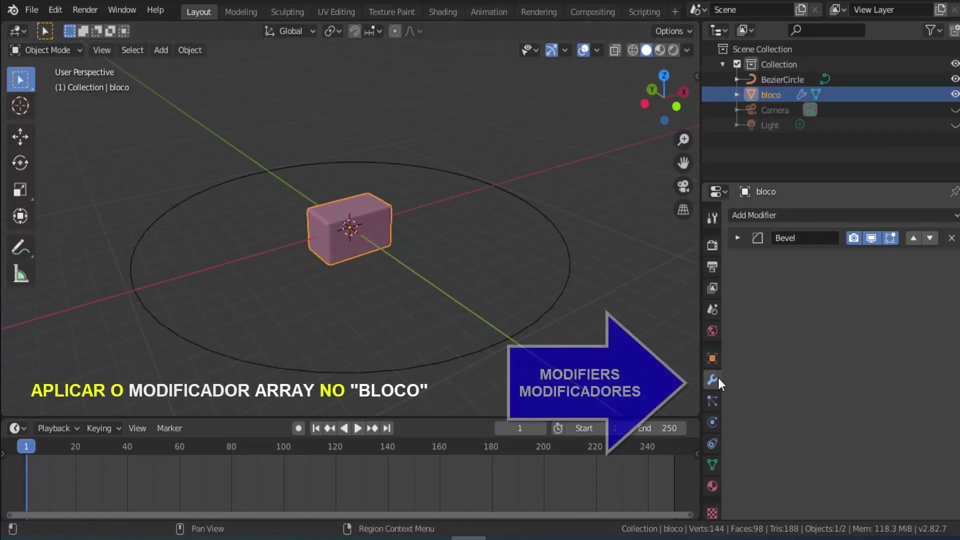
Step: Add an Array modifier to bloco (count 2, relative X offset 1.000) and collapse it
{"action": "left_click", "coordinate": [821, 213]}
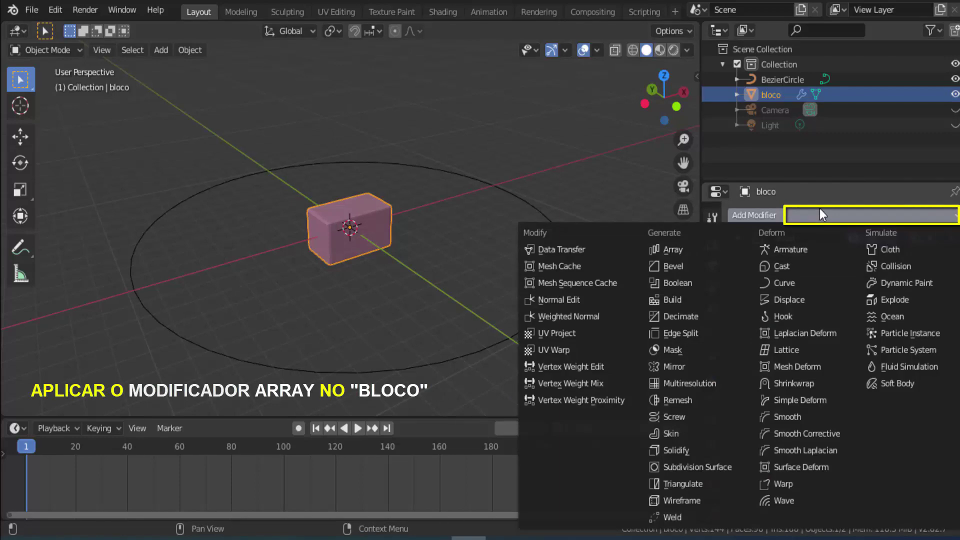
{"action": "left_click", "coordinate": [689, 250]}
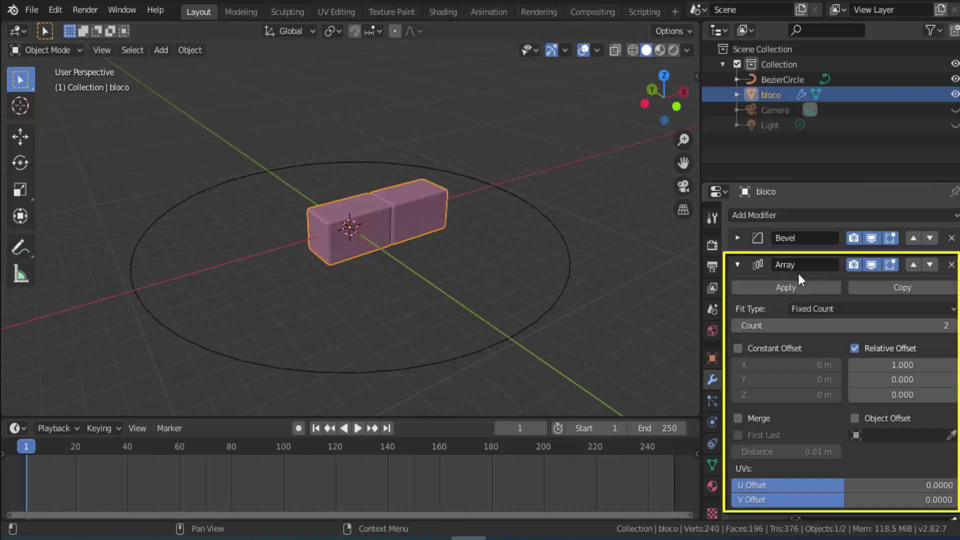
{"action": "left_click", "coordinate": [738, 265]}
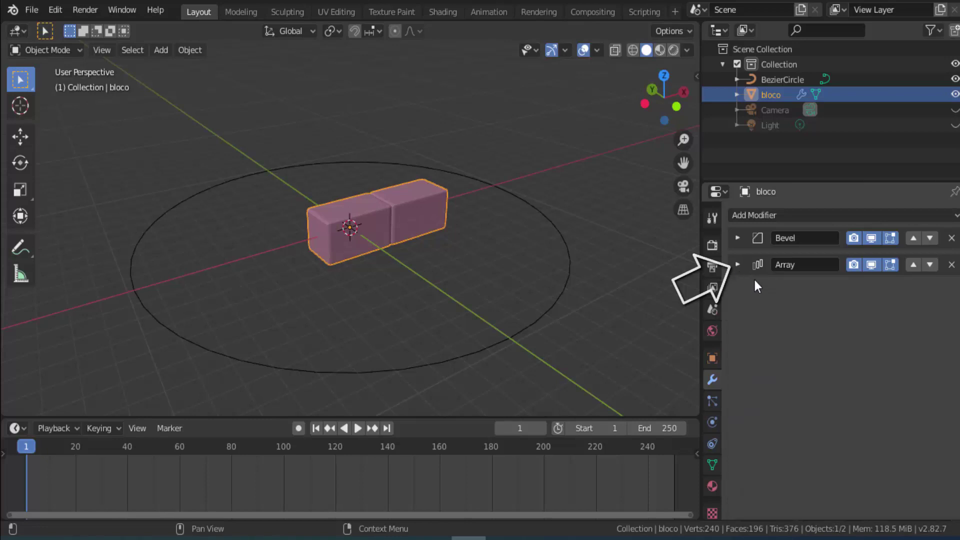
Step: Add a Curve modifier to bloco using BezierCircle as its curve object
{"action": "left_click", "coordinate": [790, 212]}
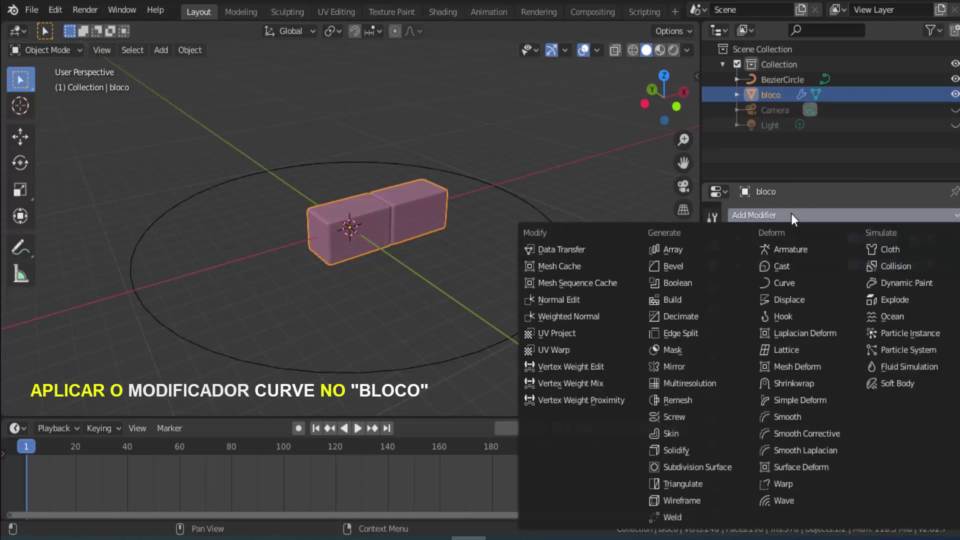
{"action": "left_click", "coordinate": [778, 283]}
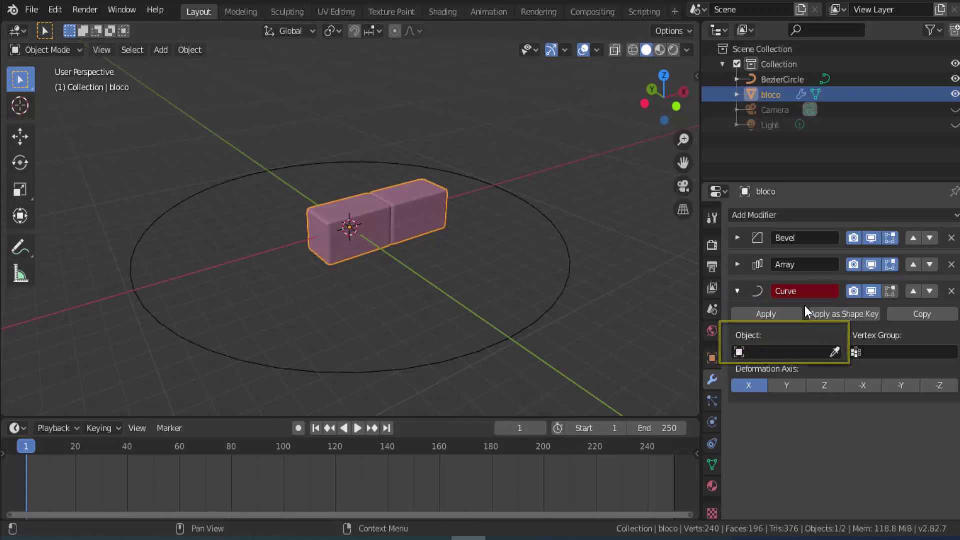
{"action": "left_click", "coordinate": [836, 352]}
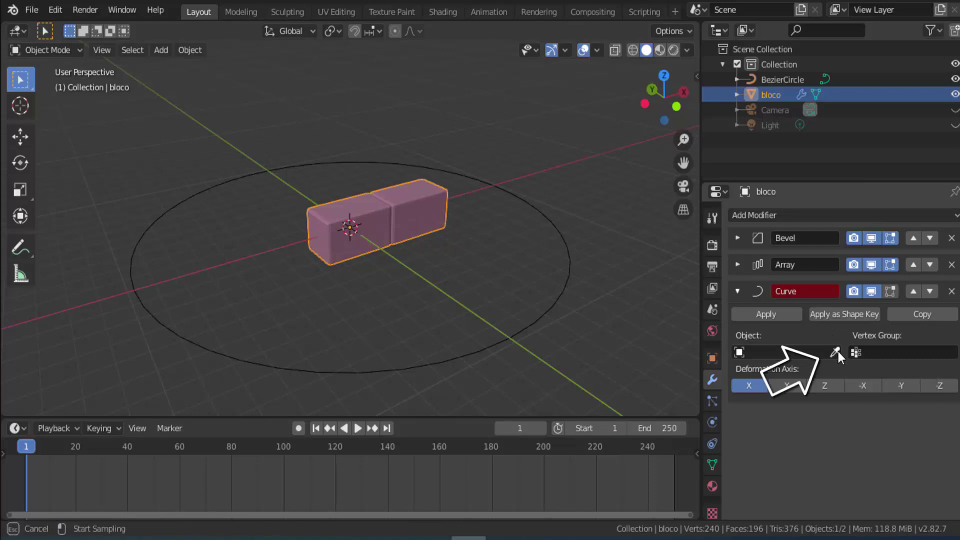
{"action": "left_click", "coordinate": [515, 190]}
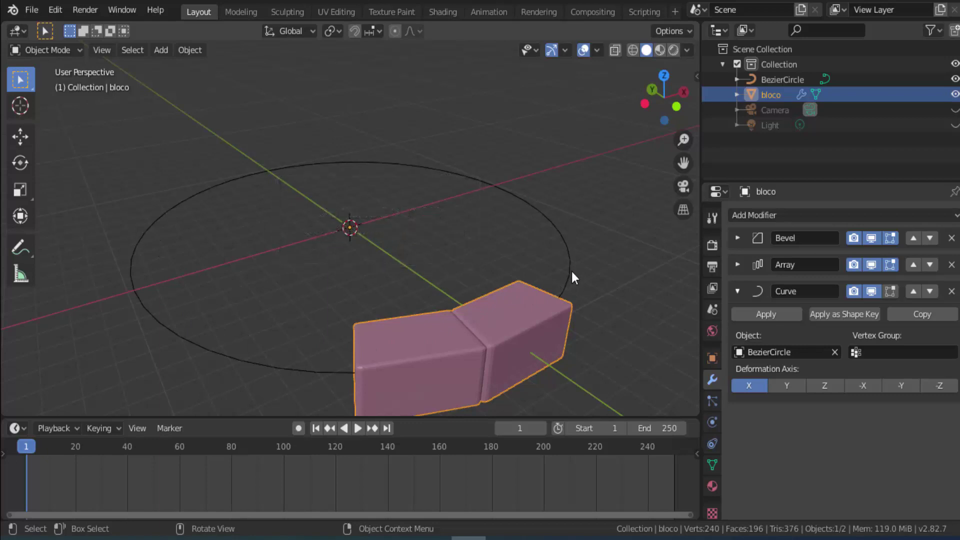
Step: Raise the first Array modifier's count to 17 so the blocks nearly encircle the curve
{"action": "left_click", "coordinate": [738, 265]}
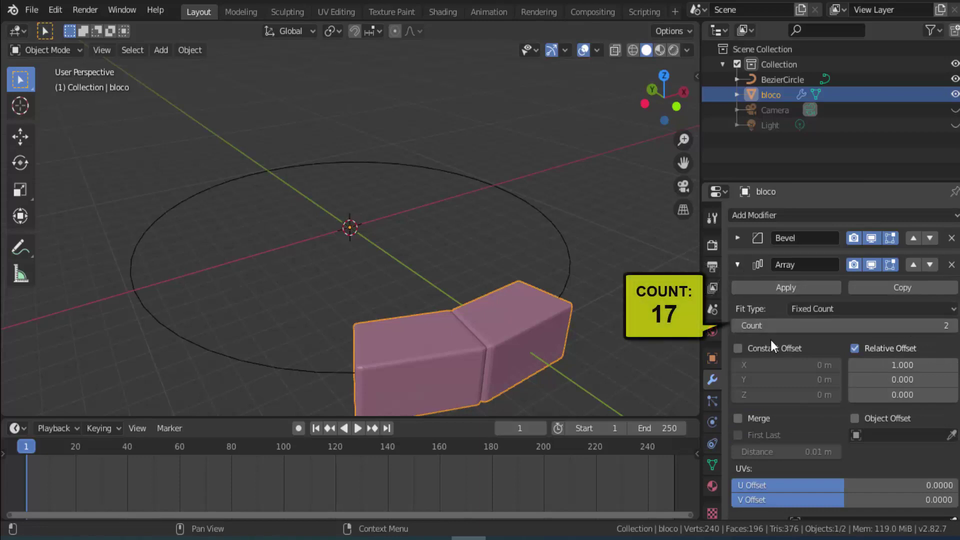
{"action": "left_click", "coordinate": [953, 325]}
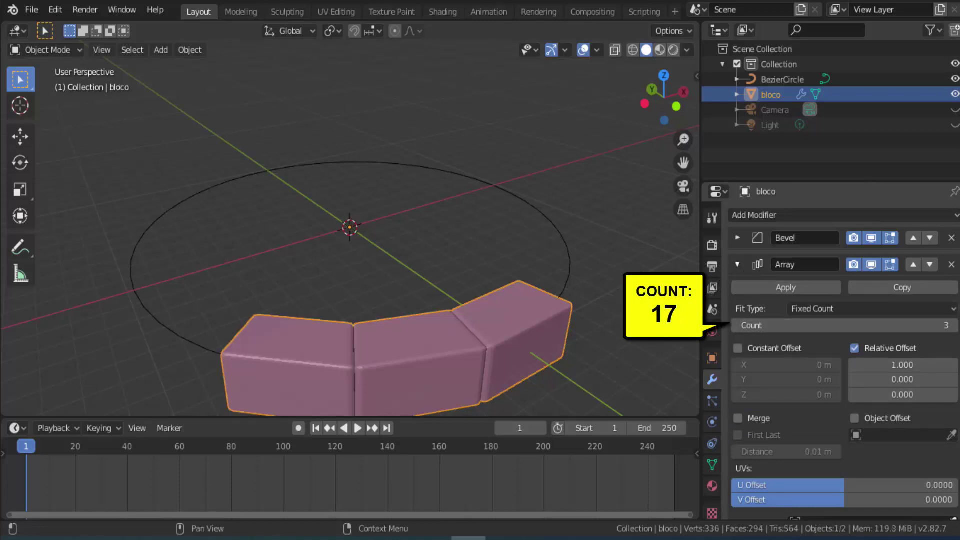
{"action": "left_click", "coordinate": [953, 326]}
{"action": "double_click", "coordinate": [954, 325]}
{"action": "left_click", "coordinate": [953, 326]}
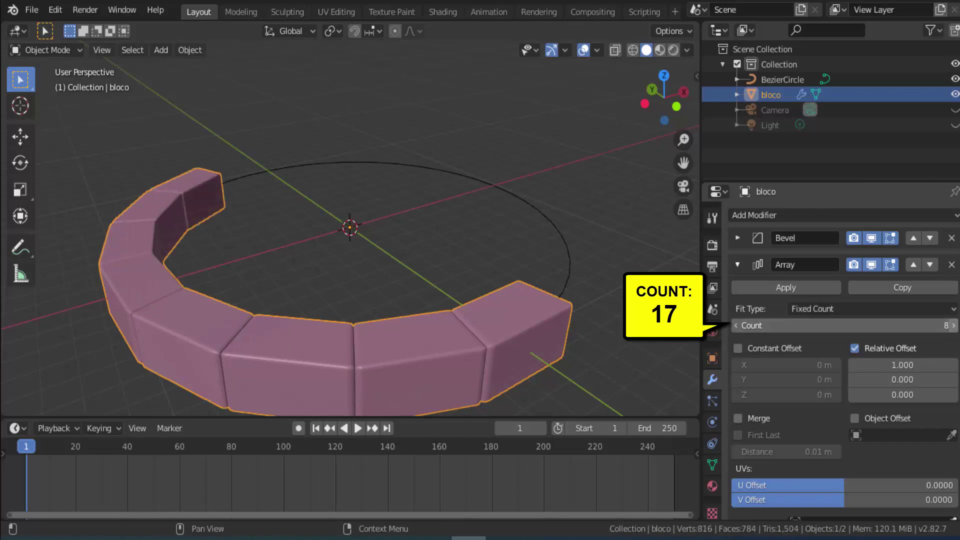
{"action": "double_click", "coordinate": [954, 326]}
{"action": "double_click", "coordinate": [954, 326]}
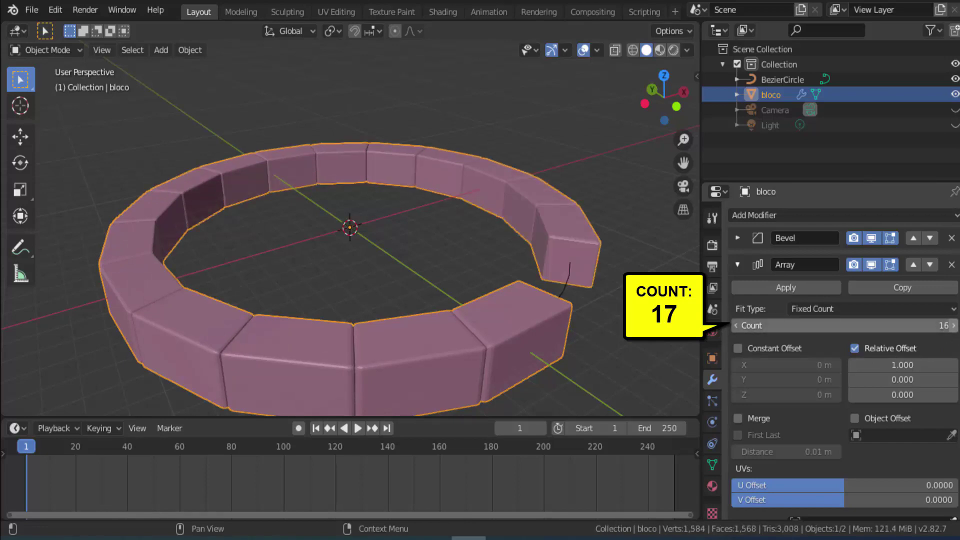
{"action": "left_click", "coordinate": [953, 326]}
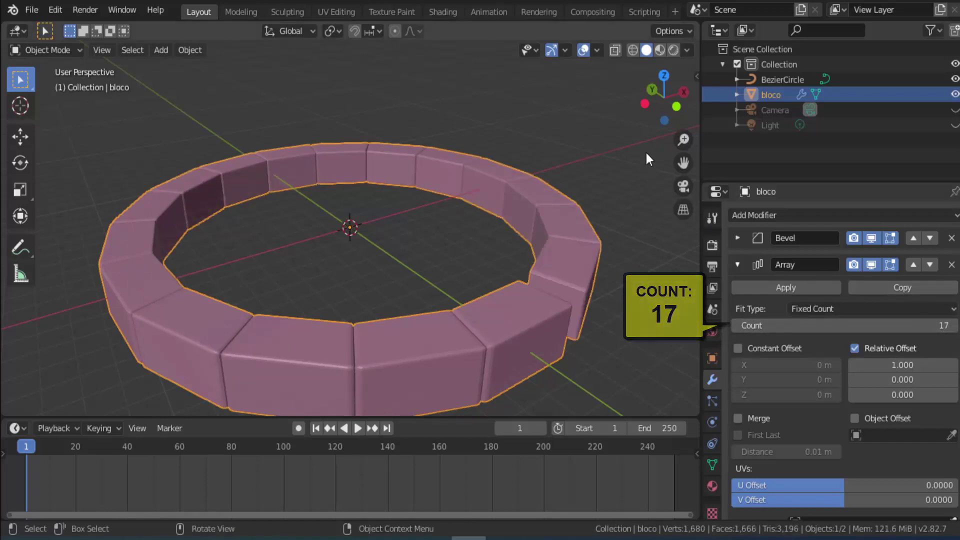
{"action": "left_click_drag", "start_coordinate": [650, 115], "coordinate": [644, 97]}
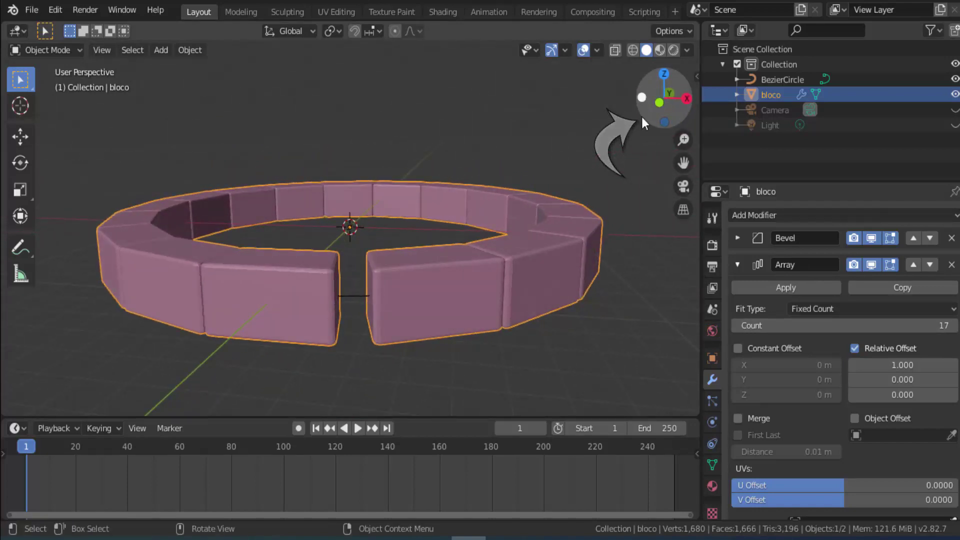
Step: Finely scale the BezierCircle down until the 17 blocks close into a full ring
{"action": "left_click", "coordinate": [355, 295]}
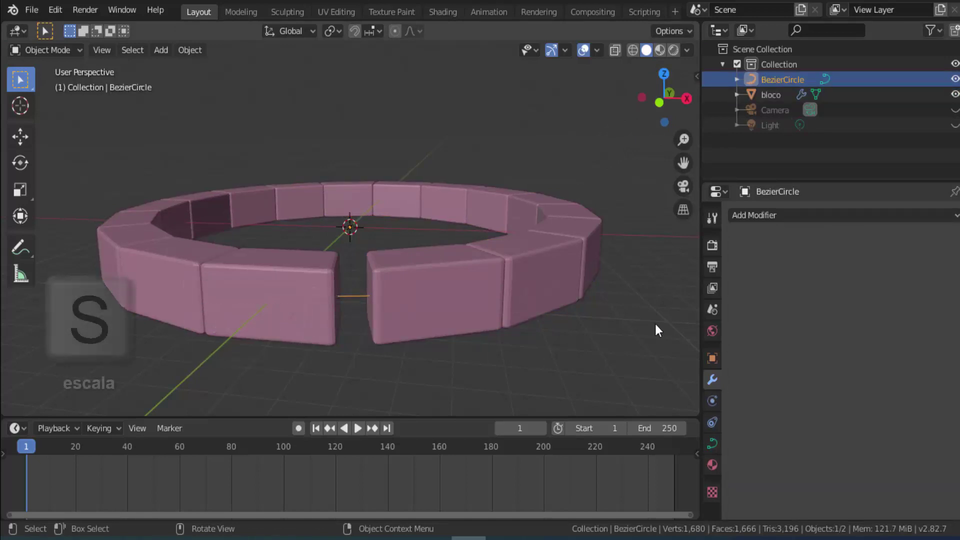
{"action": "key", "text": "s"}
{"action": "key", "text": "shift"}
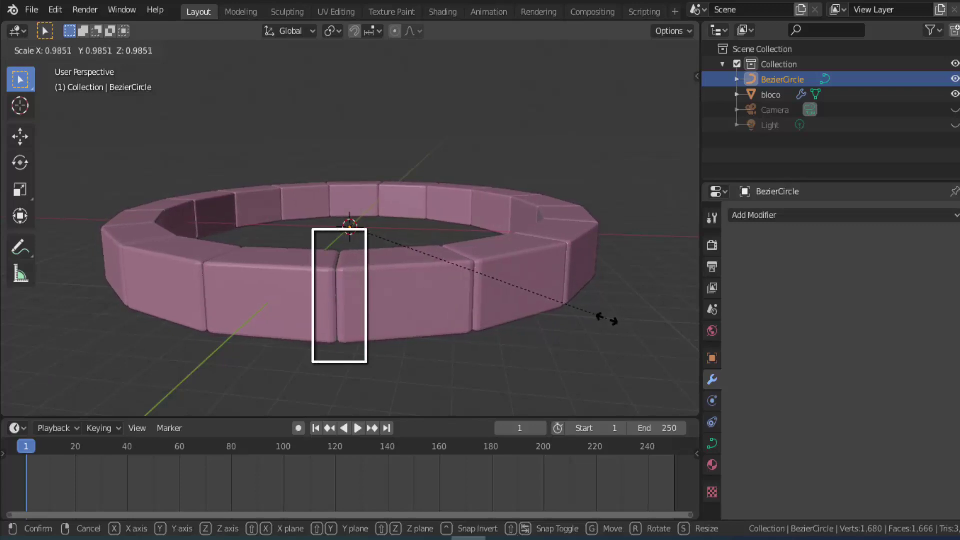
{"action": "left_click", "coordinate": [607, 320]}
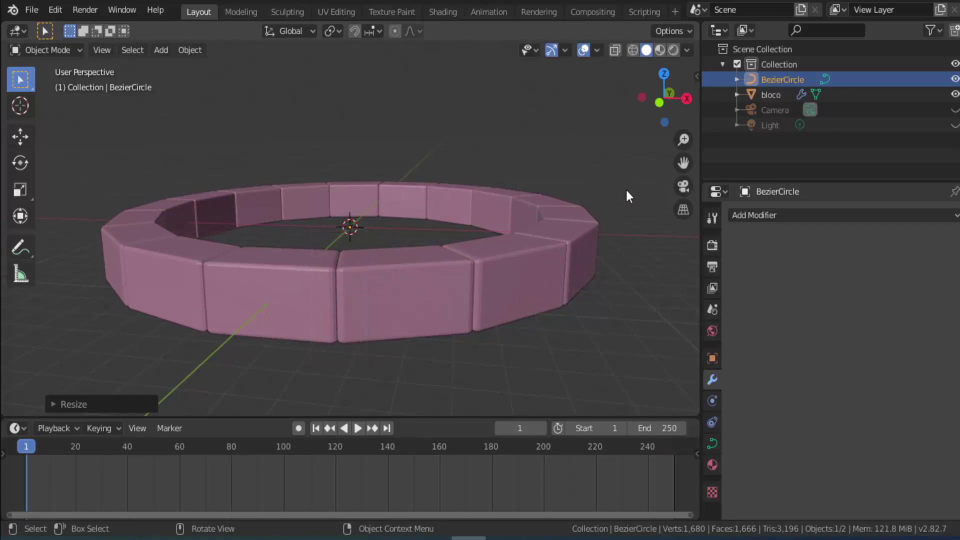
{"action": "left_click_drag", "start_coordinate": [664, 97], "coordinate": [565, 145]}
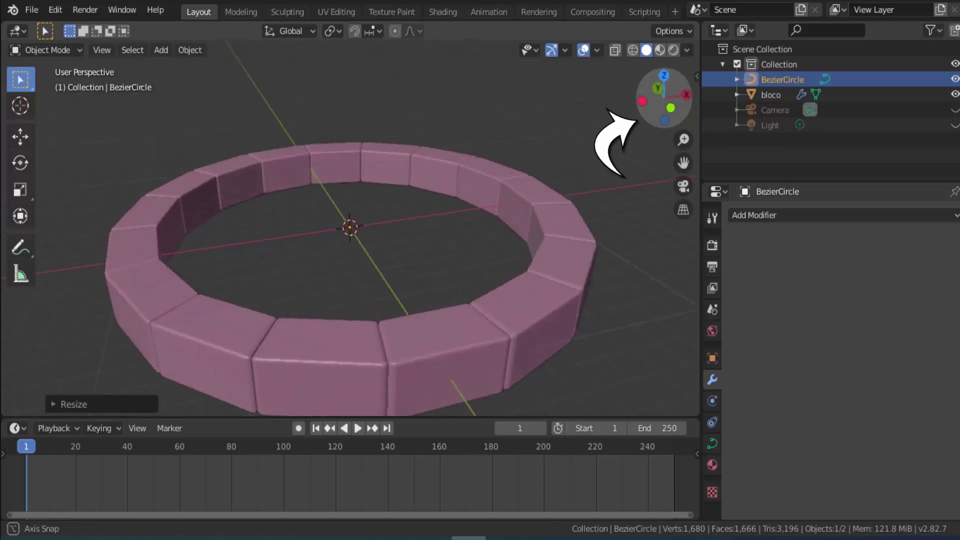
{"action": "scroll", "coordinate": [533, 180], "scroll_direction": "down", "scroll_amount": 2}
{"action": "scroll", "coordinate": [532, 180], "scroll_direction": "down", "scroll_amount": 1}
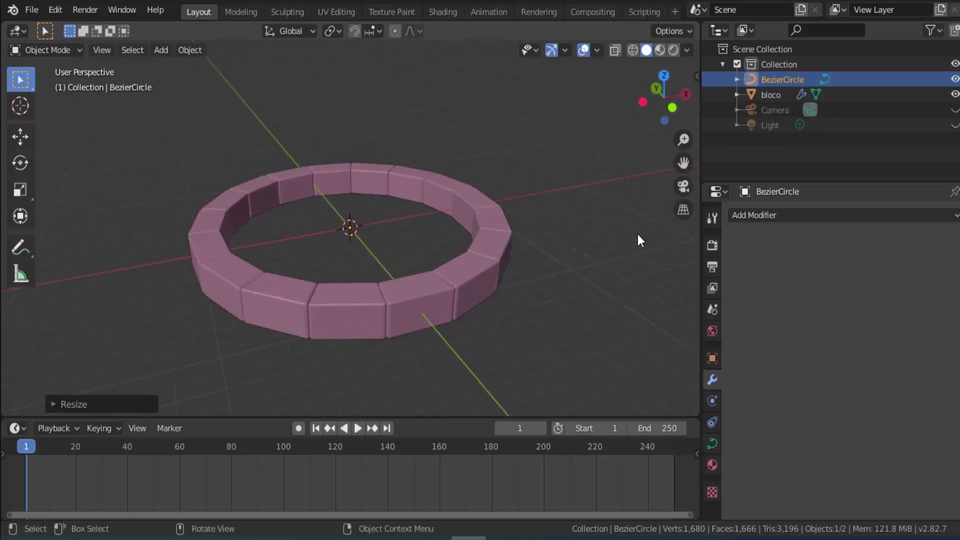
Step: Collapse the Curve modifier and add a second Array modifier to bloco
{"action": "left_click", "coordinate": [408, 180]}
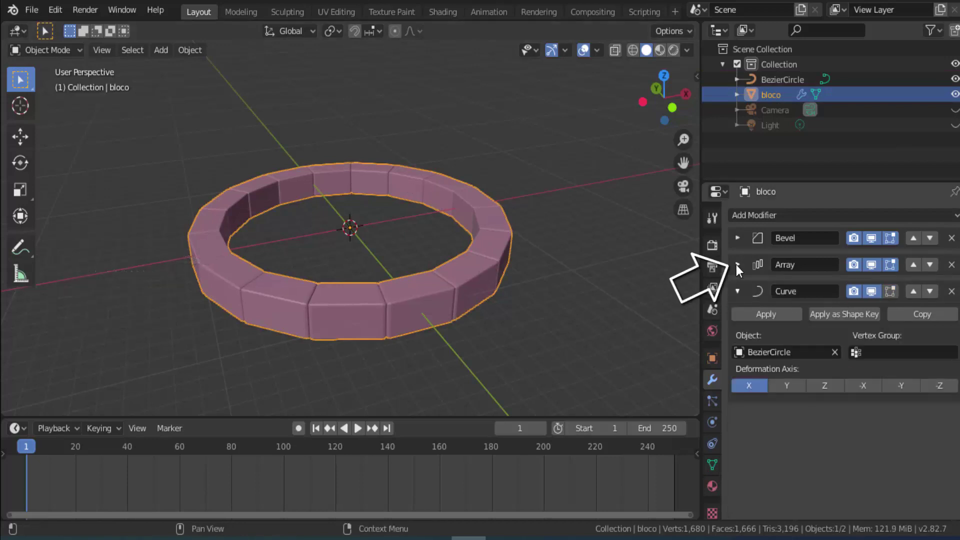
{"action": "left_click", "coordinate": [737, 291]}
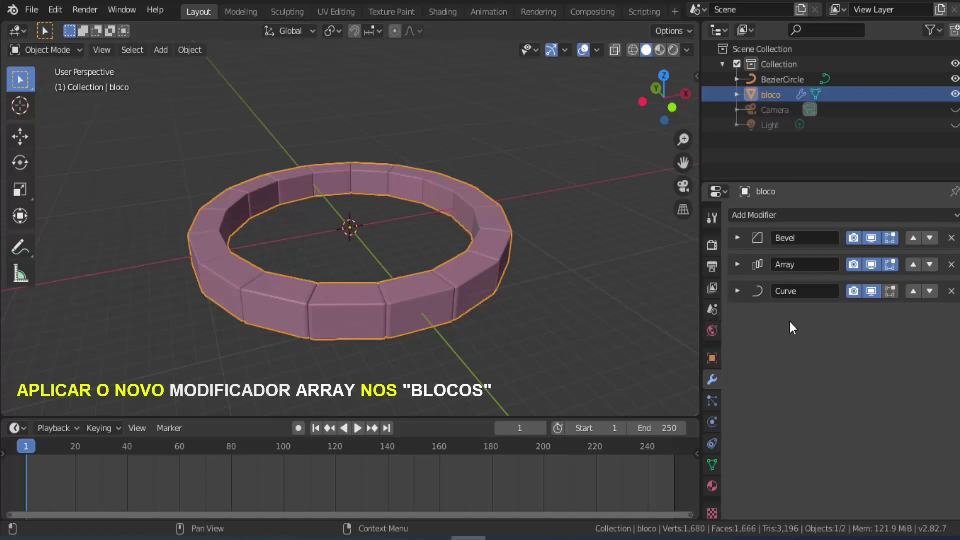
{"action": "left_click", "coordinate": [799, 214]}
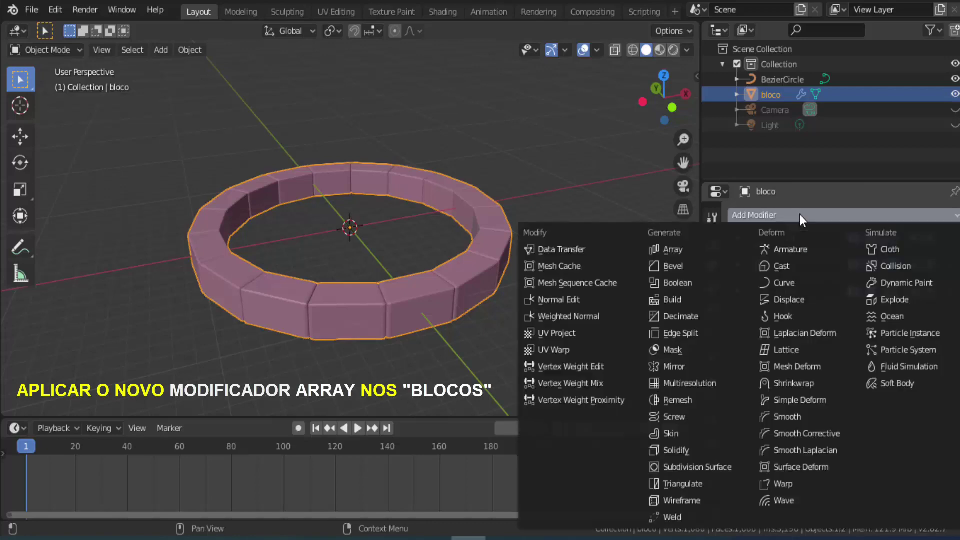
{"action": "left_click", "coordinate": [673, 249]}
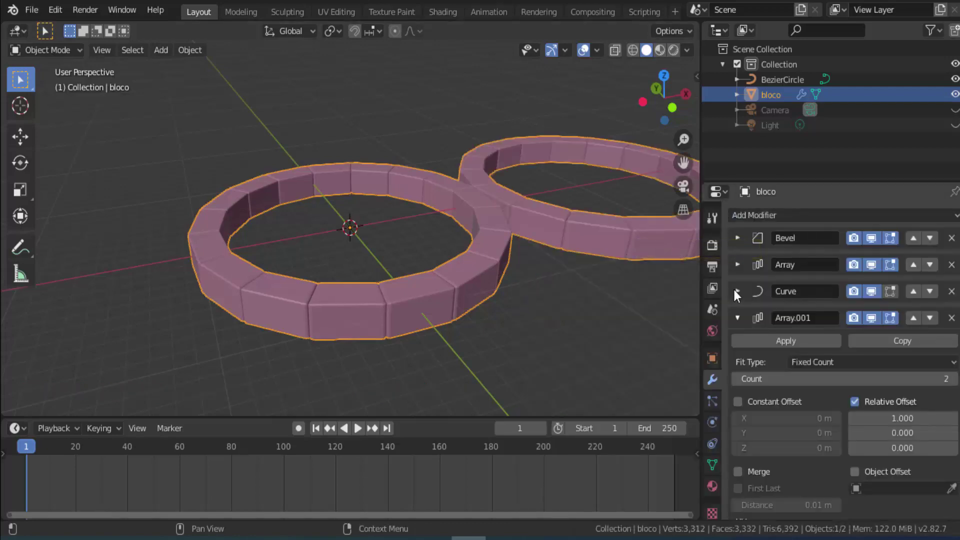
{"action": "scroll", "coordinate": [733, 286], "scroll_direction": "down", "scroll_amount": 3}
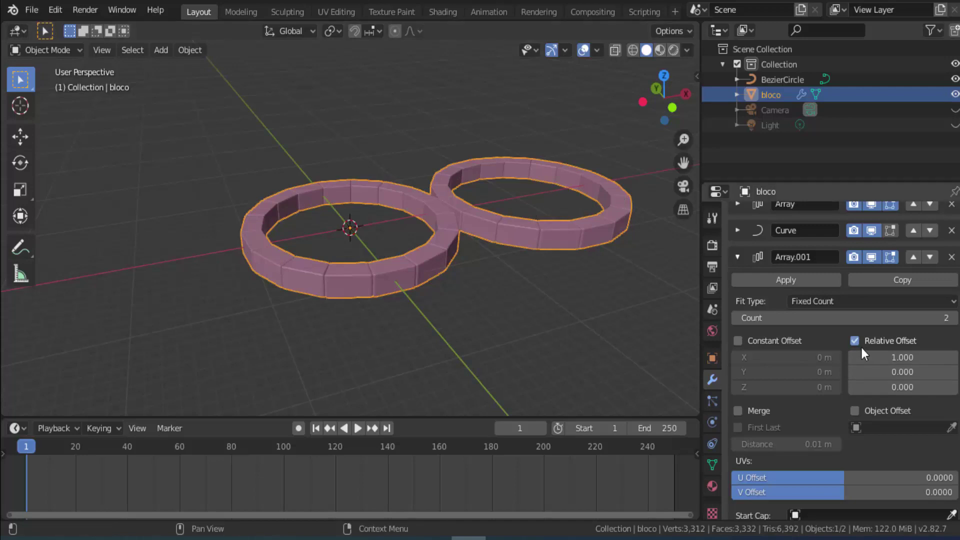
Step: Set the second Array's relative offset to X 0 and Z 1 to stack rings vertically
{"action": "left_click", "coordinate": [903, 357]}
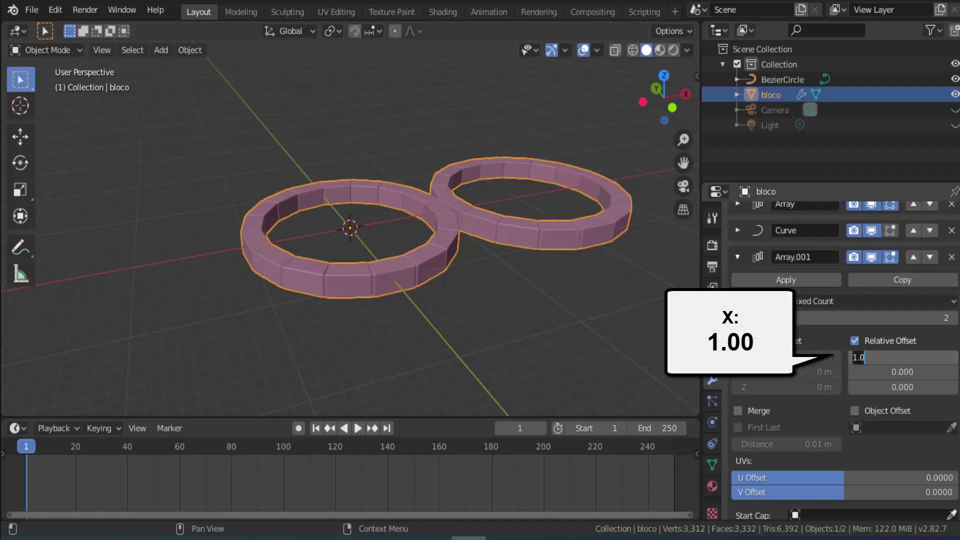
{"action": "type", "text": "0"}
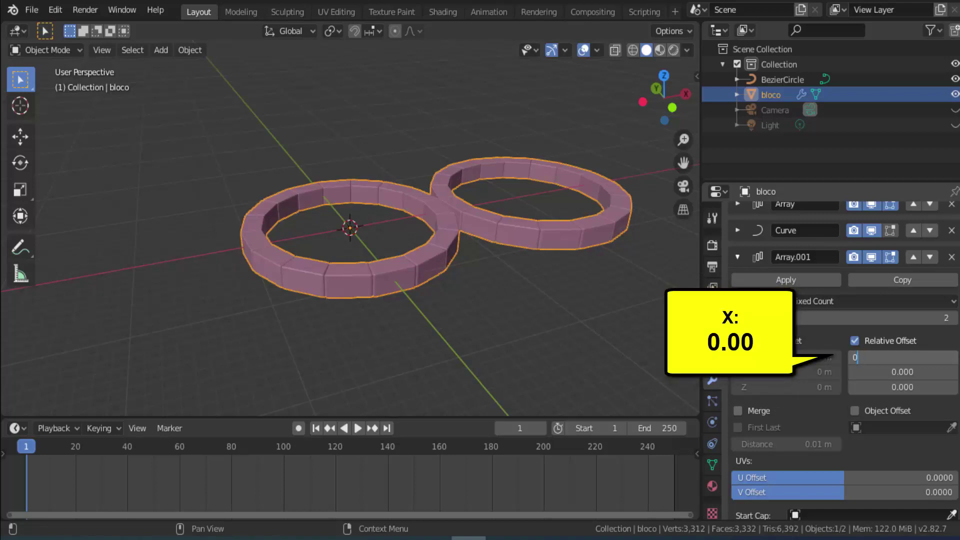
{"action": "key", "text": "Return"}
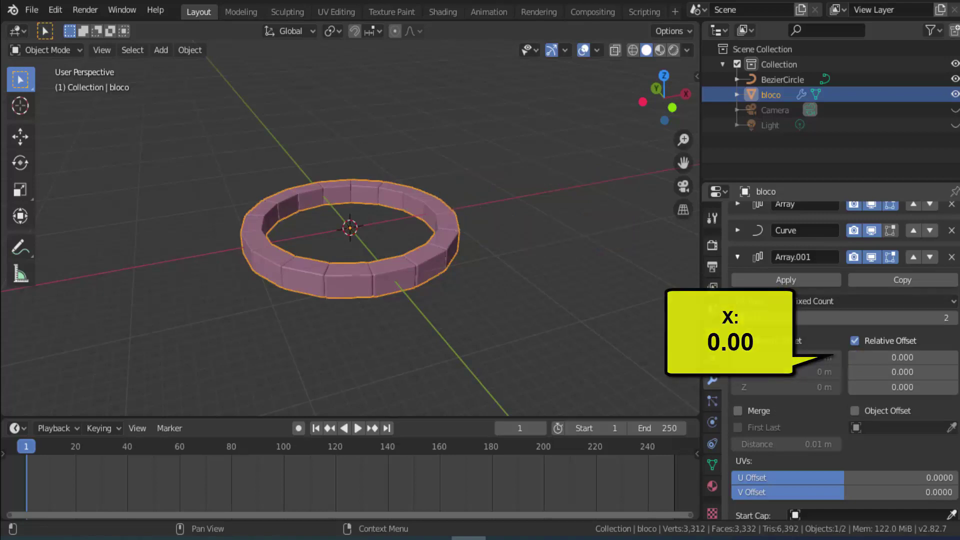
{"action": "left_click", "coordinate": [865, 387]}
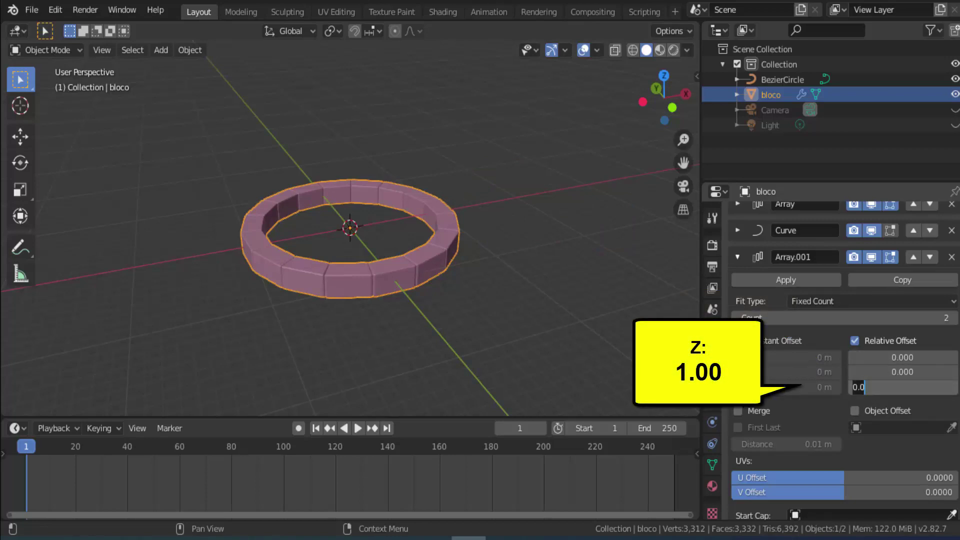
{"action": "type", "text": "1"}
{"action": "key", "text": "Return"}
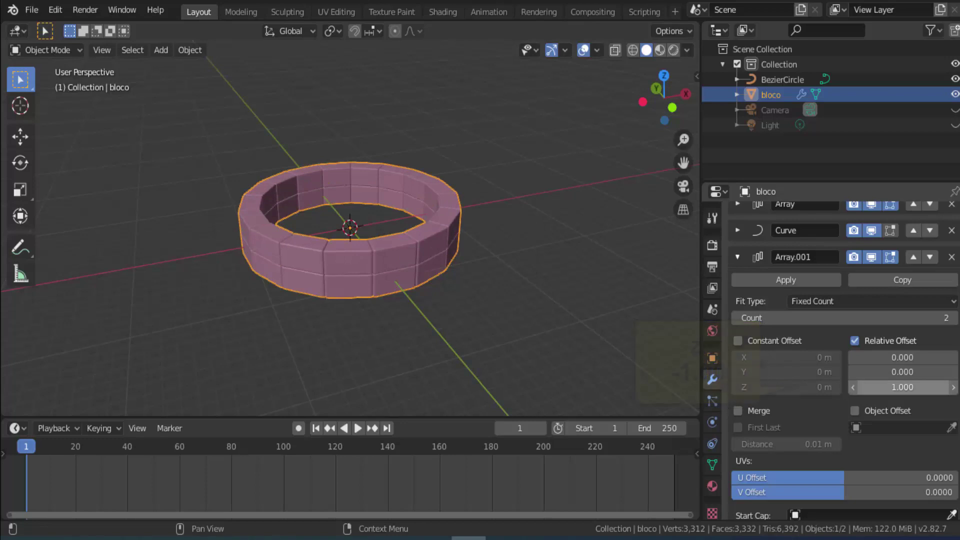
{"action": "left_click", "coordinate": [880, 387]}
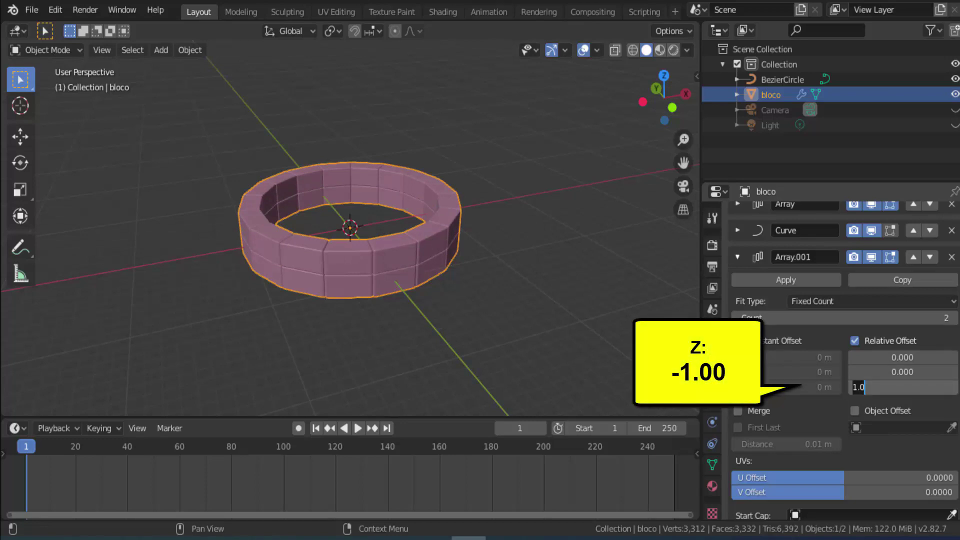
{"action": "type", "text": "-1"}
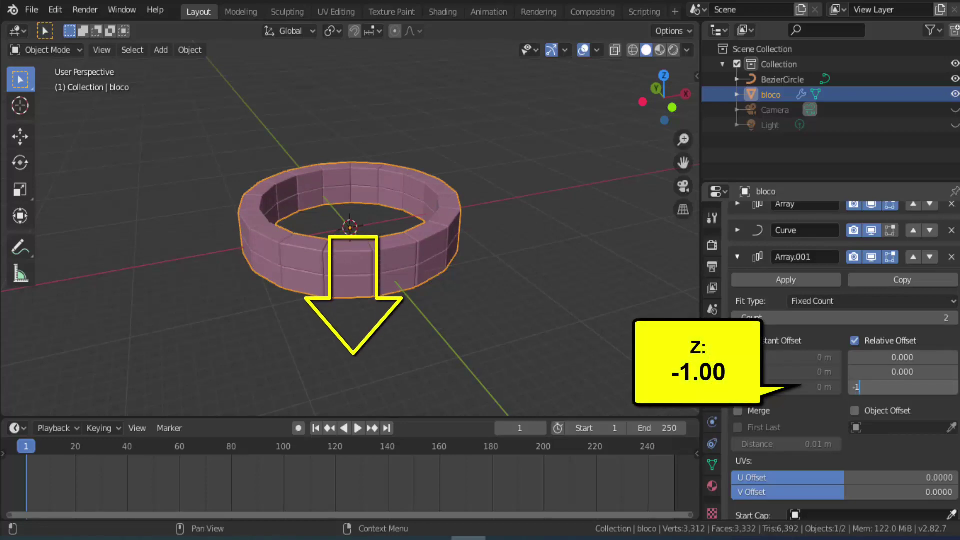
{"action": "type", "text": ".0"}
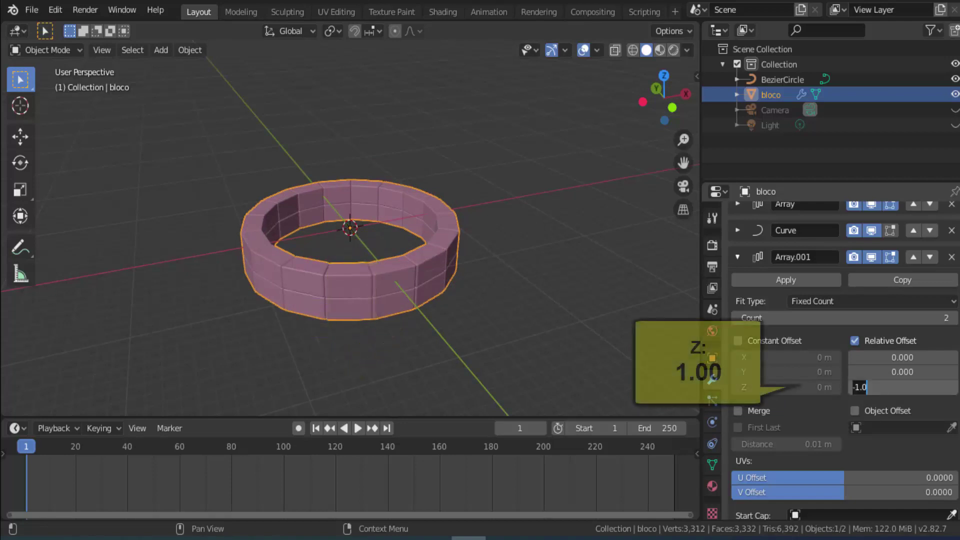
{"action": "key", "text": "Return"}
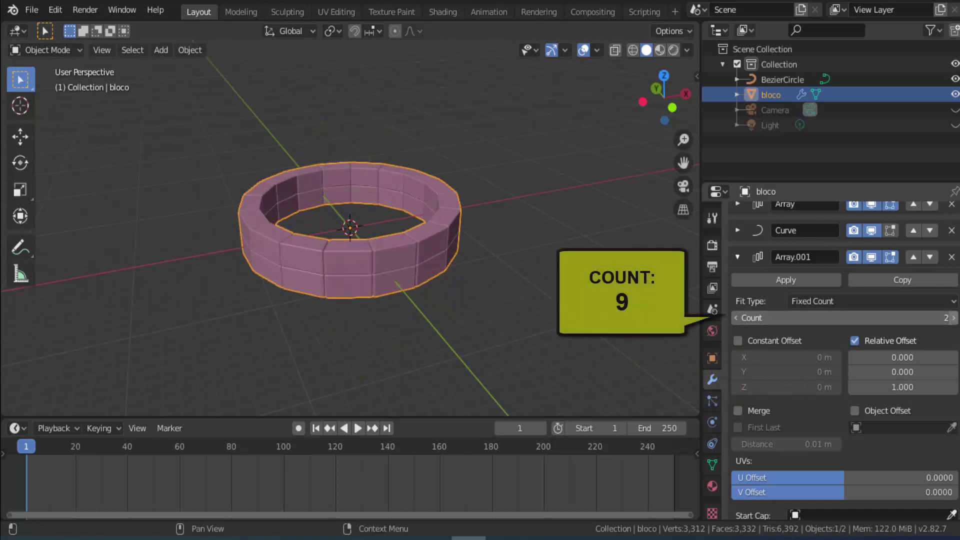
Step: Raise the Array.001 count to 10 and collapse its panel
{"action": "left_click", "coordinate": [953, 318]}
{"action": "left_click", "coordinate": [954, 318]}
{"action": "left_click", "coordinate": [953, 318]}
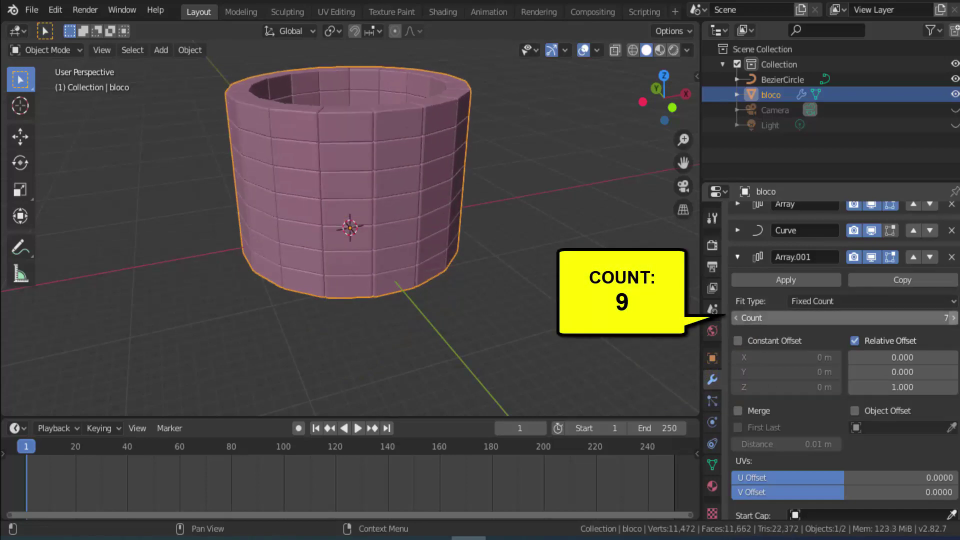
{"action": "left_click", "coordinate": [953, 320]}
{"action": "scroll", "coordinate": [692, 295], "scroll_direction": "down", "scroll_amount": 3}
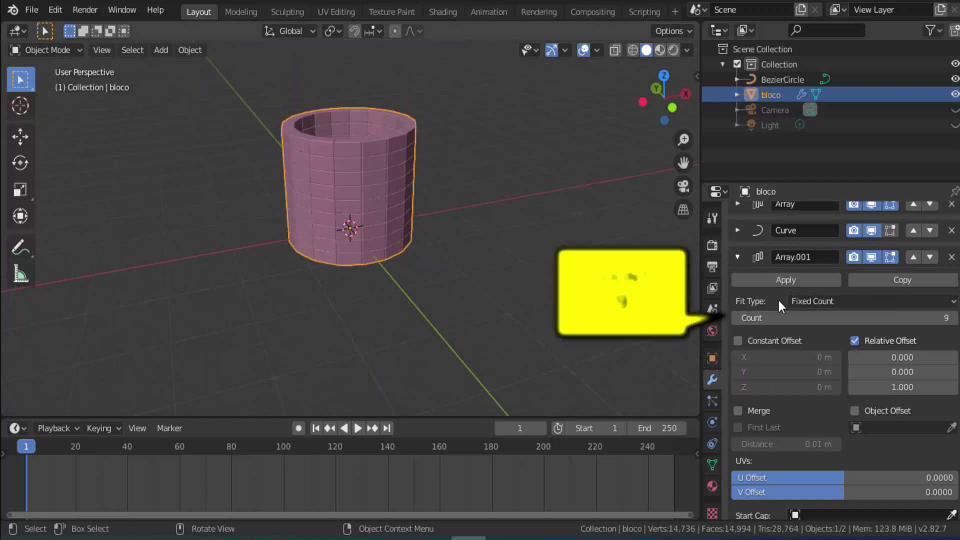
{"action": "left_click", "coordinate": [953, 318]}
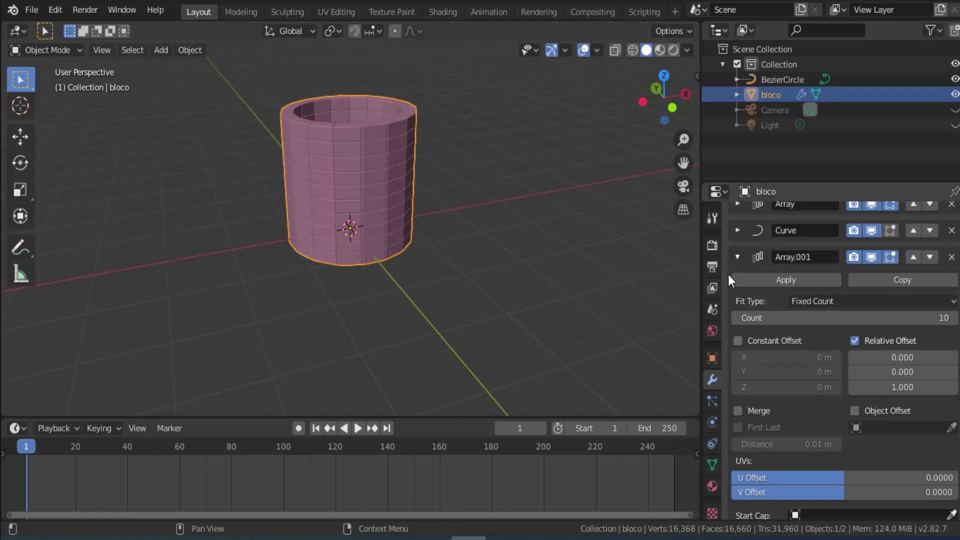
{"action": "left_click", "coordinate": [736, 256]}
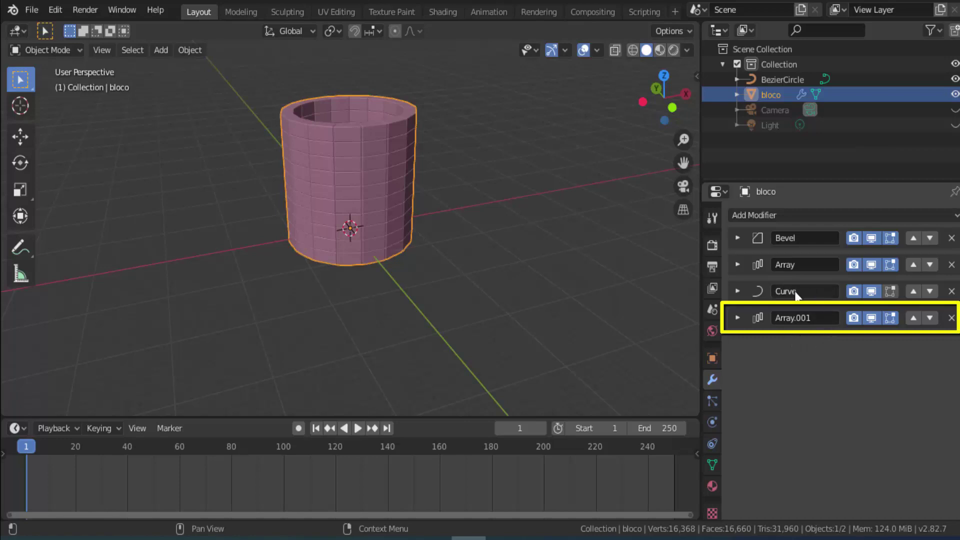
Step: Move Array.001 above the Curve modifier in bloco's modifier stack
{"action": "left_click", "coordinate": [913, 324]}
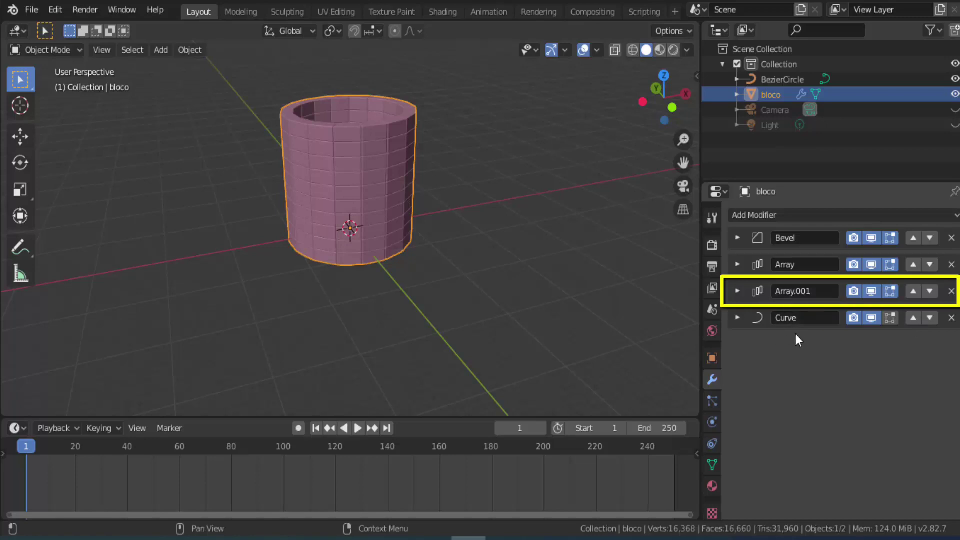
Step: Select the BezierCircle and enter Edit Mode on its control points
{"action": "left_click", "coordinate": [767, 79]}
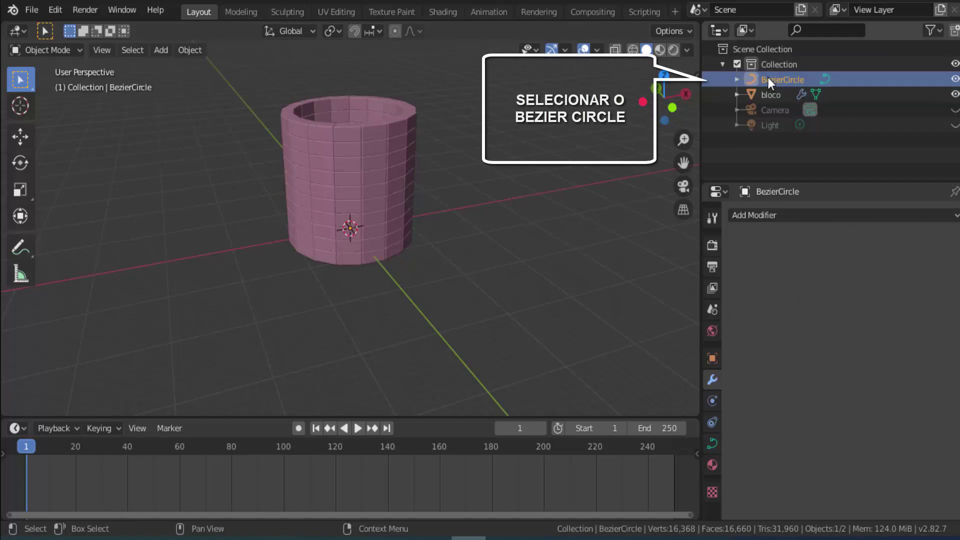
{"action": "left_click", "coordinate": [632, 50]}
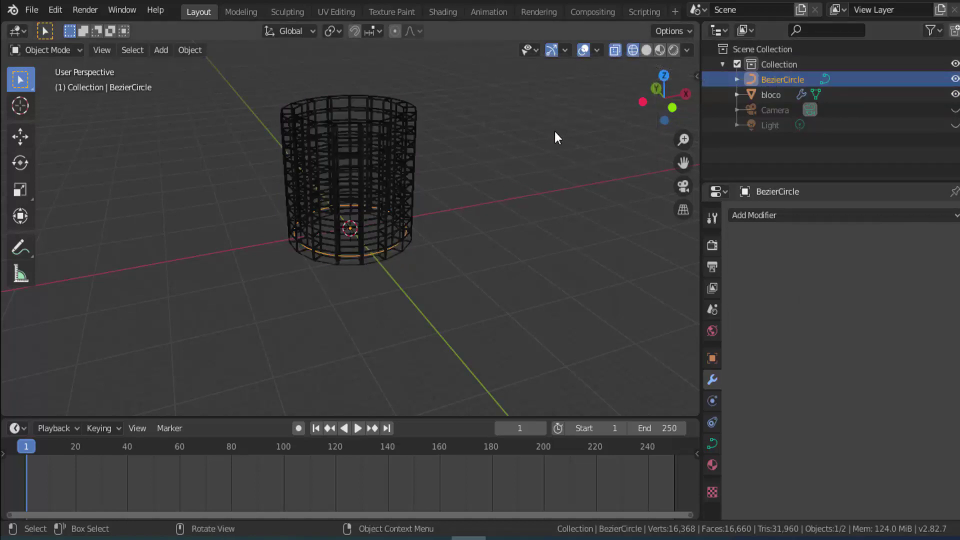
{"action": "left_click", "coordinate": [644, 48]}
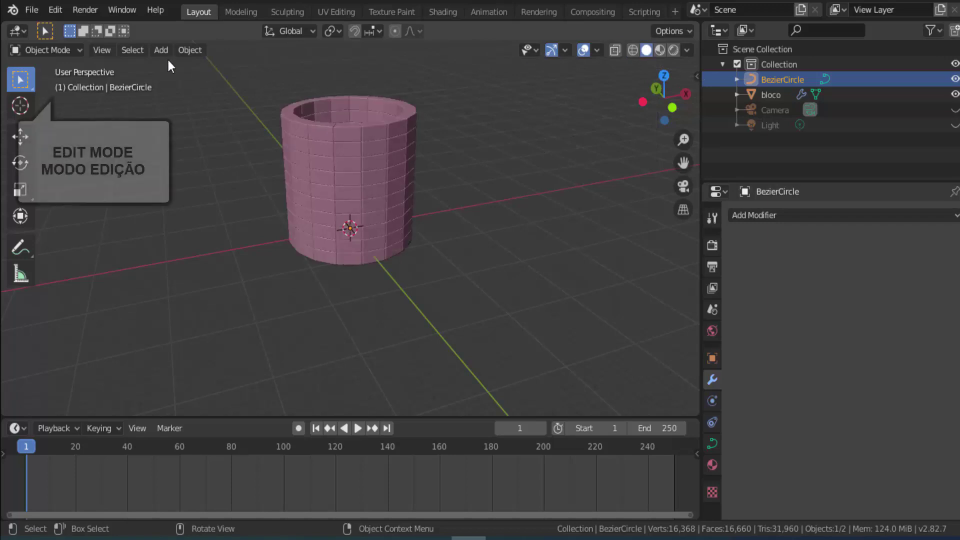
{"action": "left_click", "coordinate": [59, 49]}
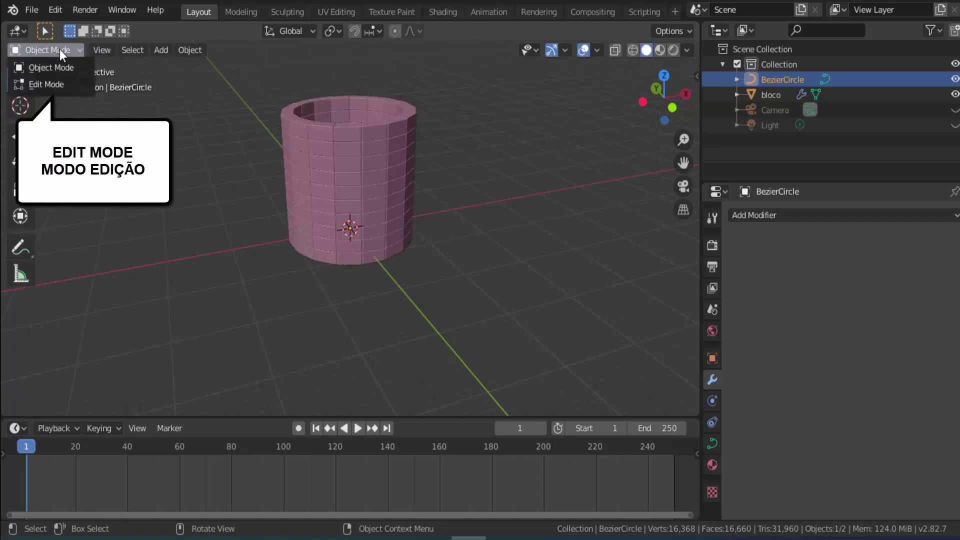
{"action": "left_click", "coordinate": [49, 80]}
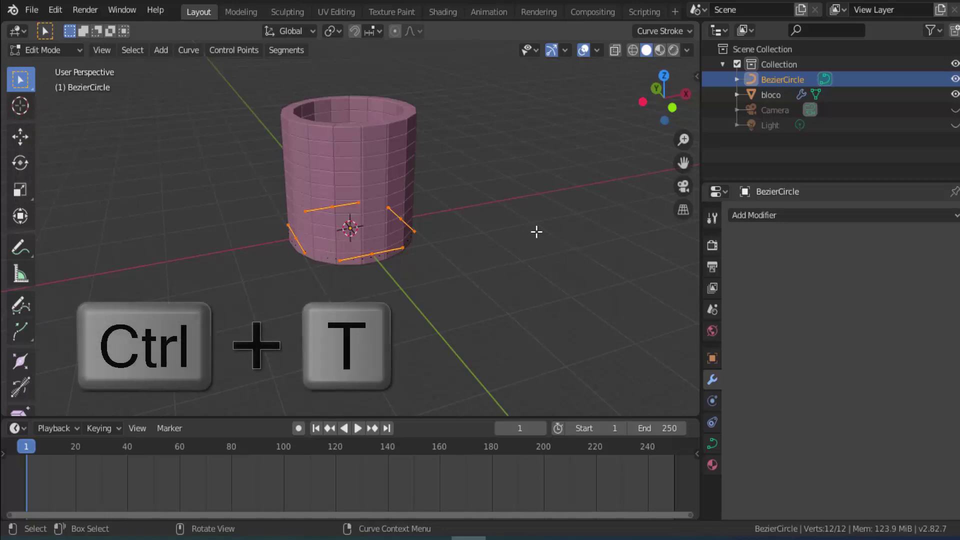
Step: Tilt the circle's points with Ctrl+T until the tower tapers, then return to Object Mode
{"action": "key", "text": "ctrl+t"}
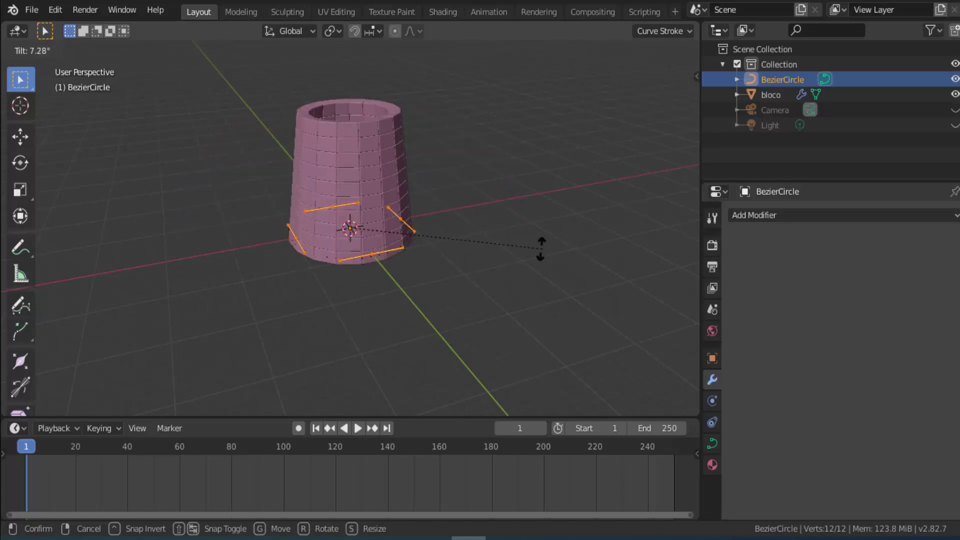
{"action": "left_click", "coordinate": [453, 262]}
{"action": "scroll", "coordinate": [361, 243], "scroll_direction": "up", "scroll_amount": 2}
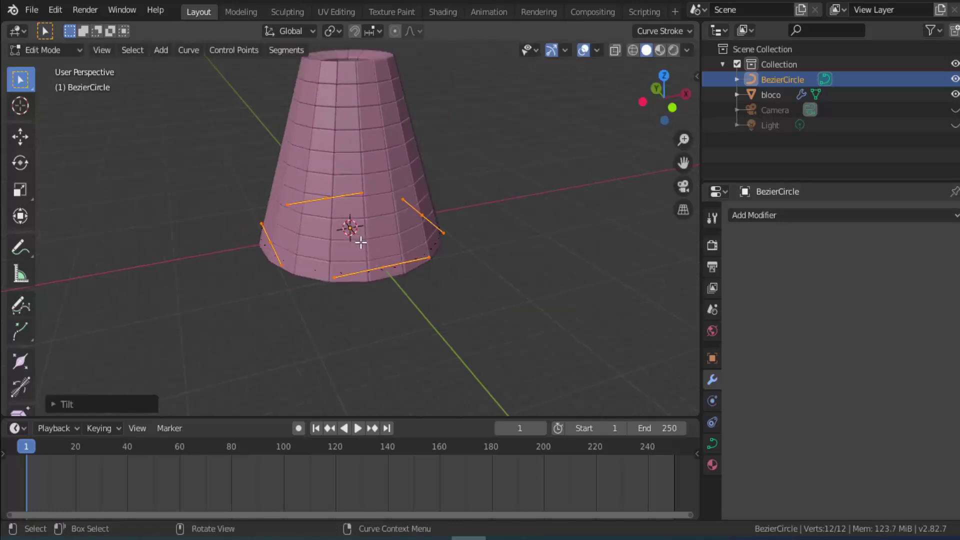
{"action": "scroll", "coordinate": [361, 243], "scroll_direction": "down", "scroll_amount": 1}
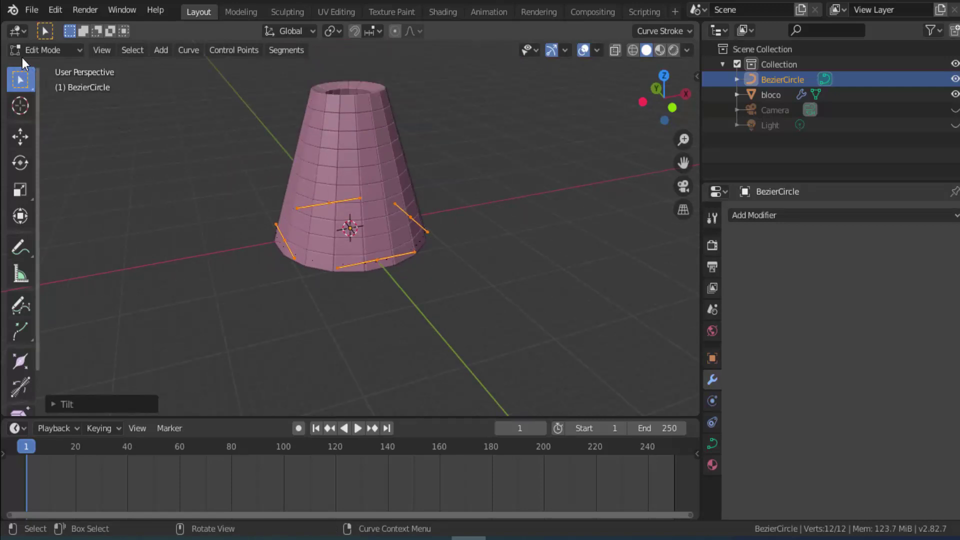
{"action": "left_click", "coordinate": [43, 48]}
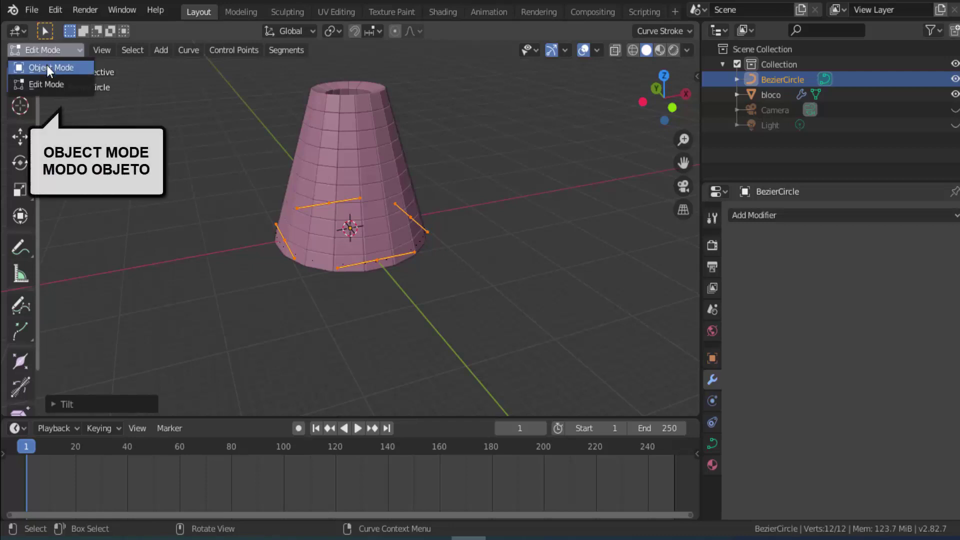
{"action": "left_click", "coordinate": [74, 64]}
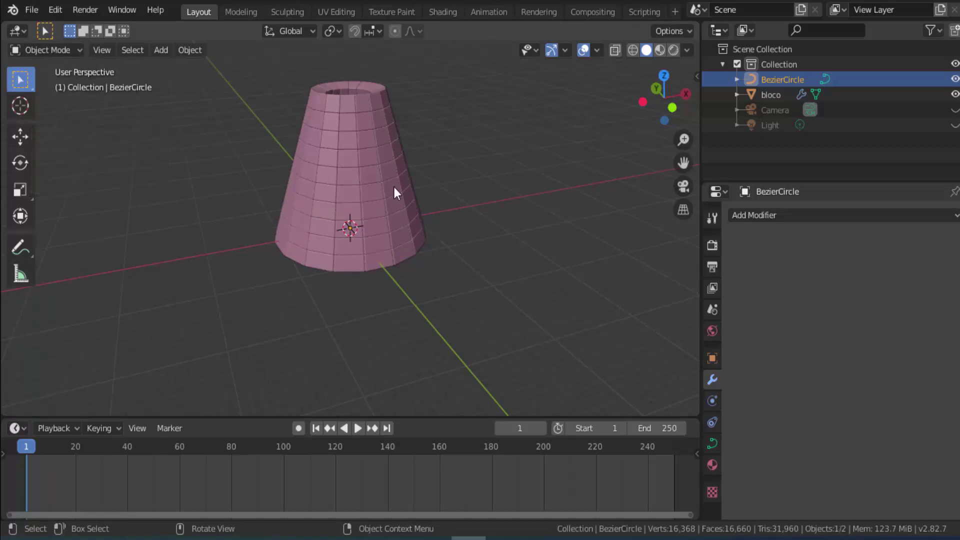
Step: Select only bloco and enable Array.001's Constant Offset with X at 0.67 m
{"action": "key", "text": "a"}
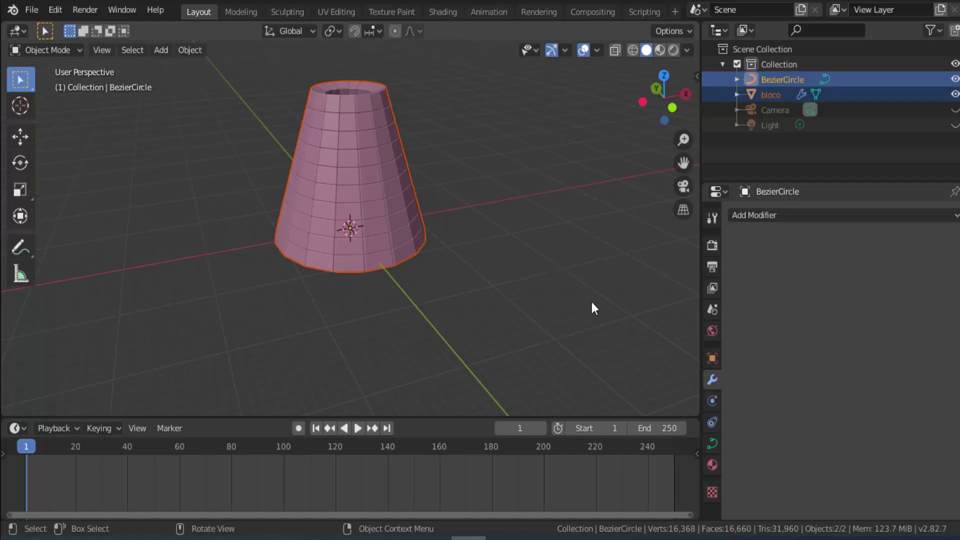
{"action": "left_click", "coordinate": [396, 187]}
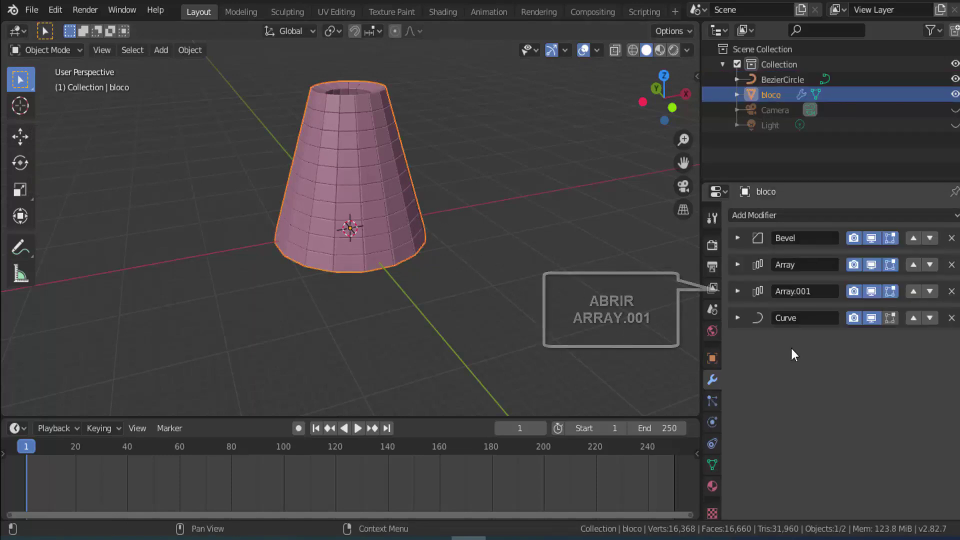
{"action": "left_click", "coordinate": [738, 291]}
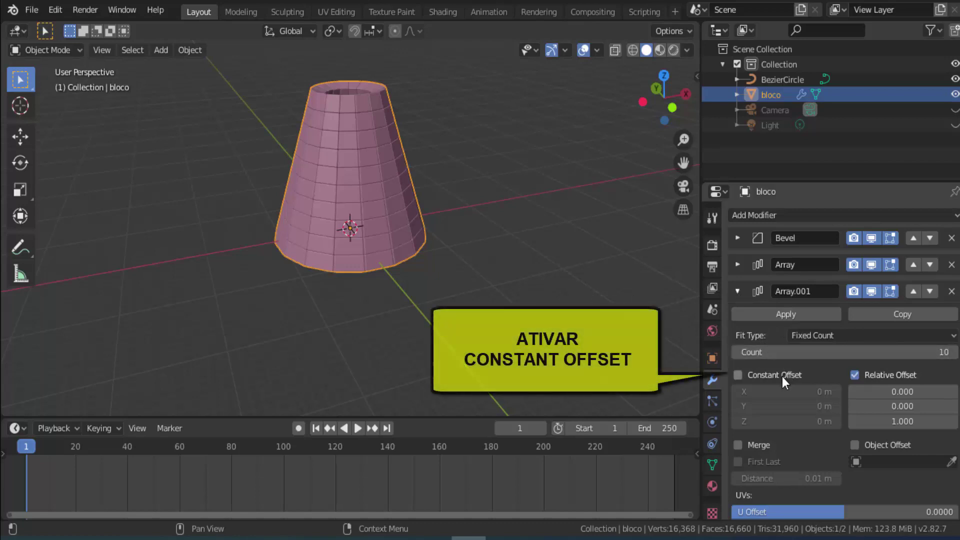
{"action": "left_click", "coordinate": [738, 376]}
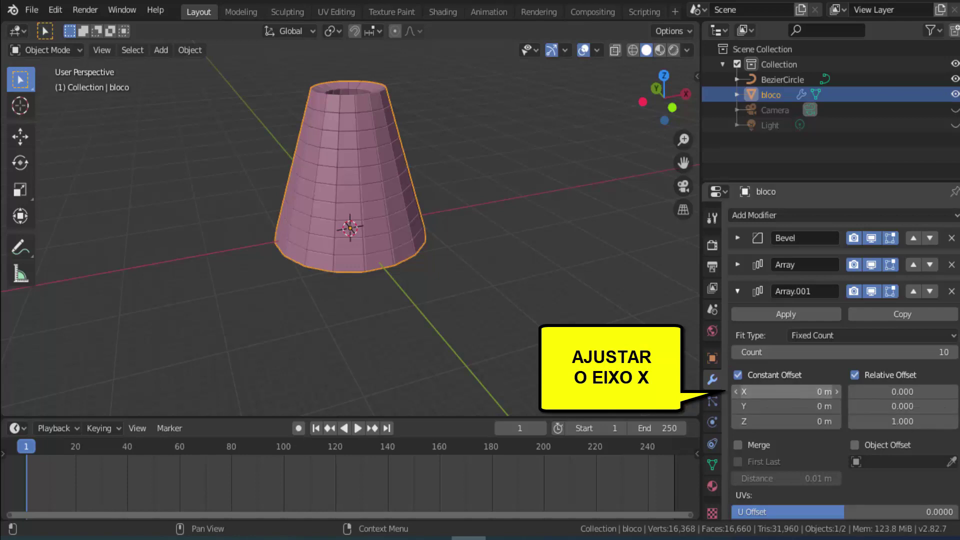
{"action": "left_click_drag", "start_coordinate": [787, 392], "coordinate": [837, 391]}
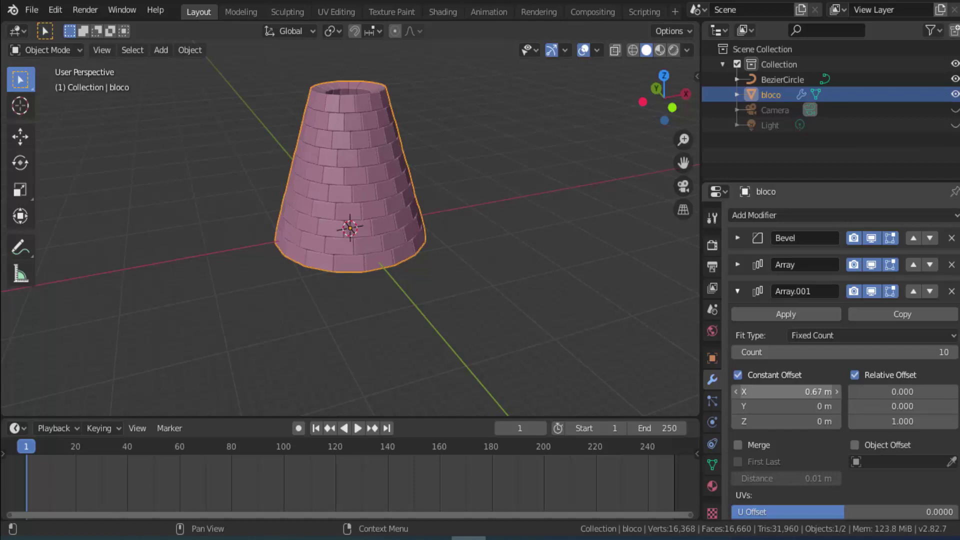
{"action": "scroll", "coordinate": [469, 266], "scroll_direction": "up", "scroll_amount": 1}
{"action": "scroll", "coordinate": [470, 265], "scroll_direction": "up", "scroll_amount": 2}
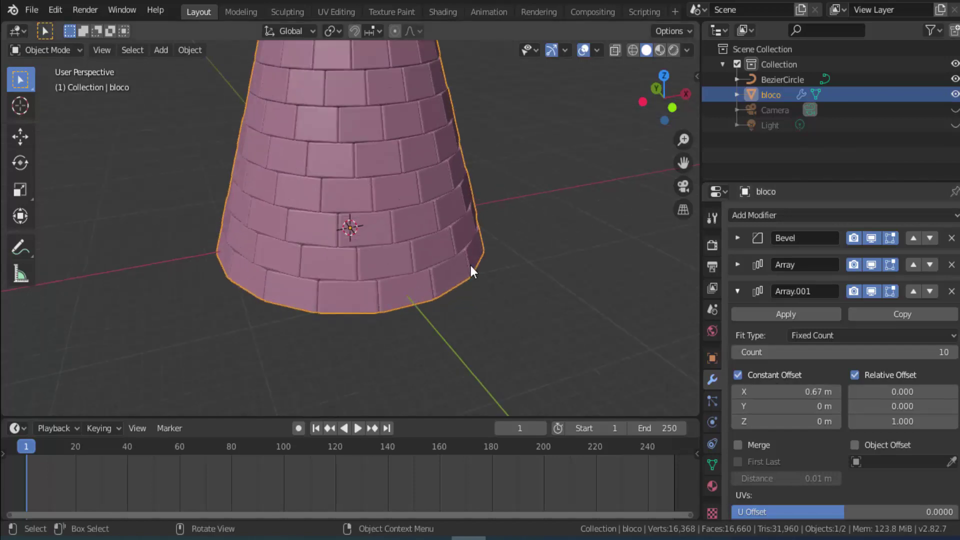
{"action": "scroll", "coordinate": [470, 265], "scroll_direction": "down", "scroll_amount": 1}
{"action": "scroll", "coordinate": [468, 265], "scroll_direction": "down", "scroll_amount": 1}
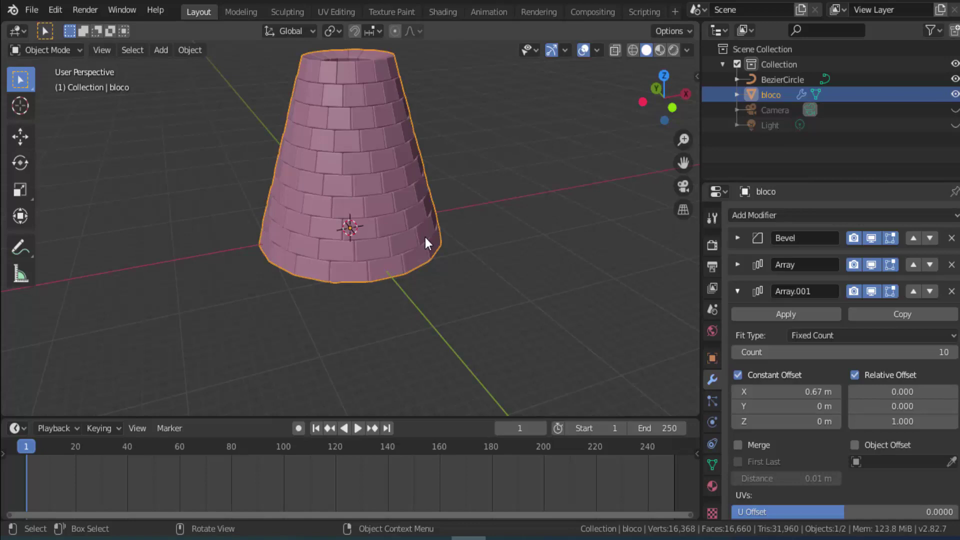
{"action": "scroll", "coordinate": [425, 237], "scroll_direction": "down", "scroll_amount": 1}
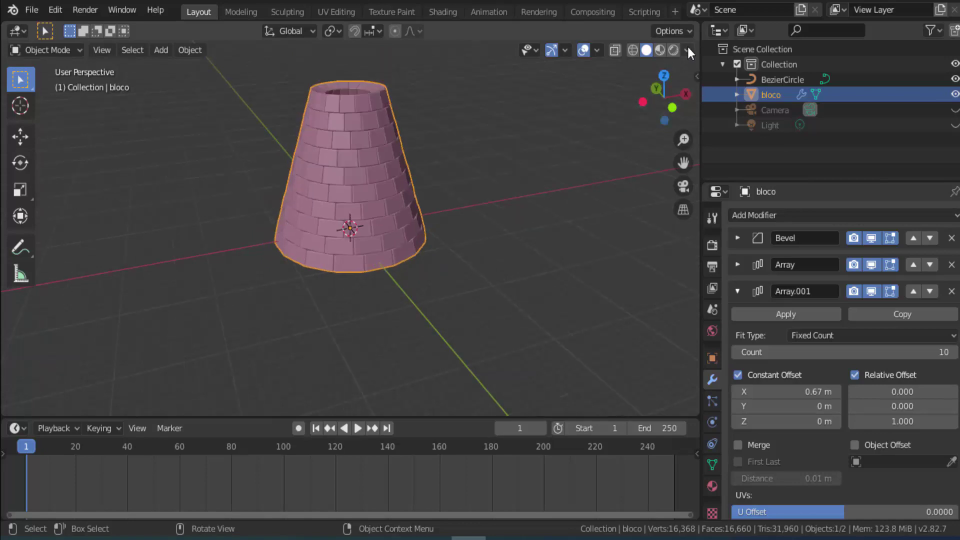
Step: Switch viewport lighting to MatCap and try the red and green matcaps
{"action": "left_click", "coordinate": [688, 50]}
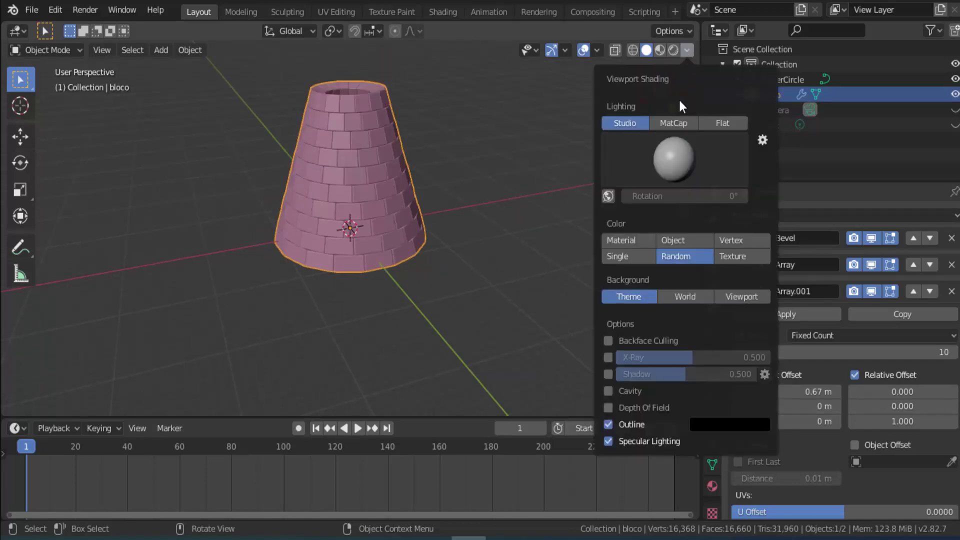
{"action": "left_click", "coordinate": [677, 125]}
{"action": "left_click", "coordinate": [658, 158]}
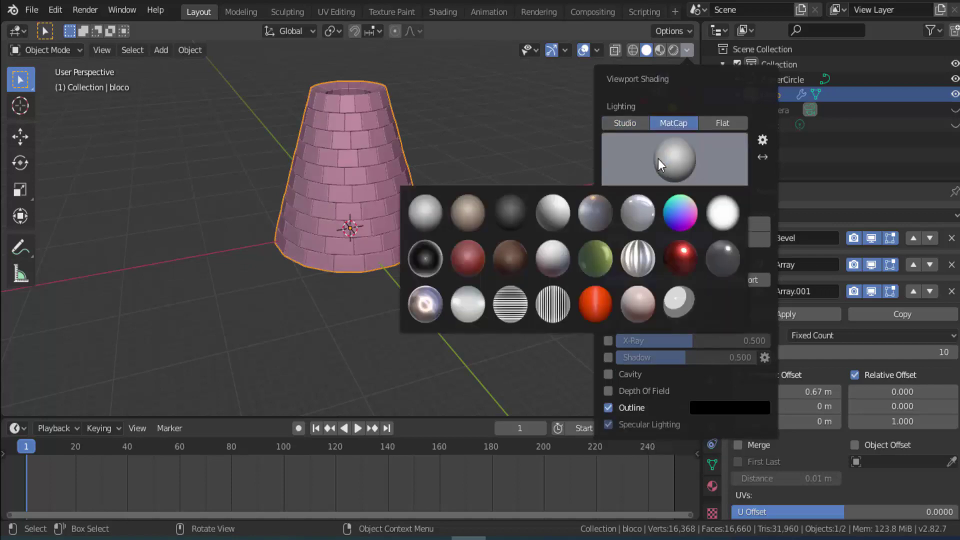
{"action": "left_click", "coordinate": [466, 257]}
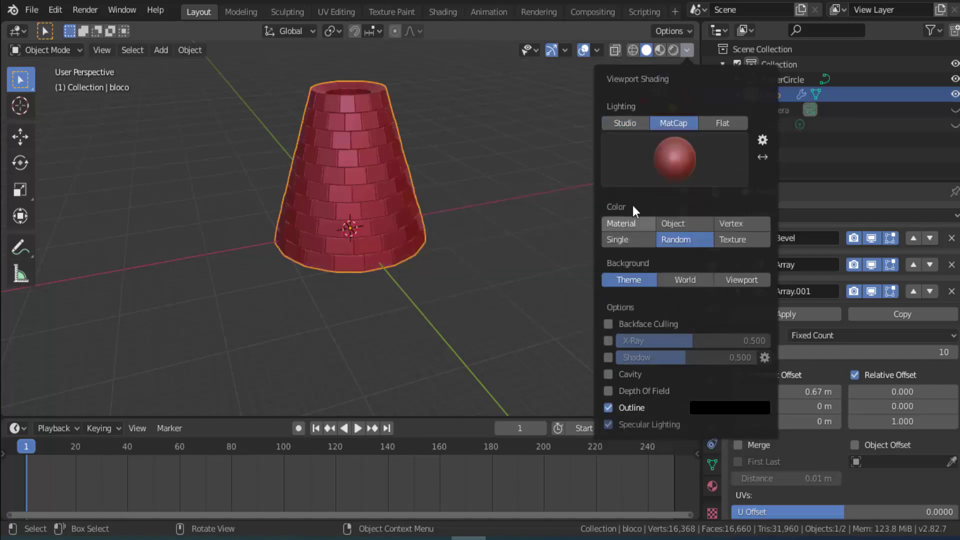
{"action": "left_click", "coordinate": [670, 163]}
{"action": "left_click", "coordinate": [592, 256]}
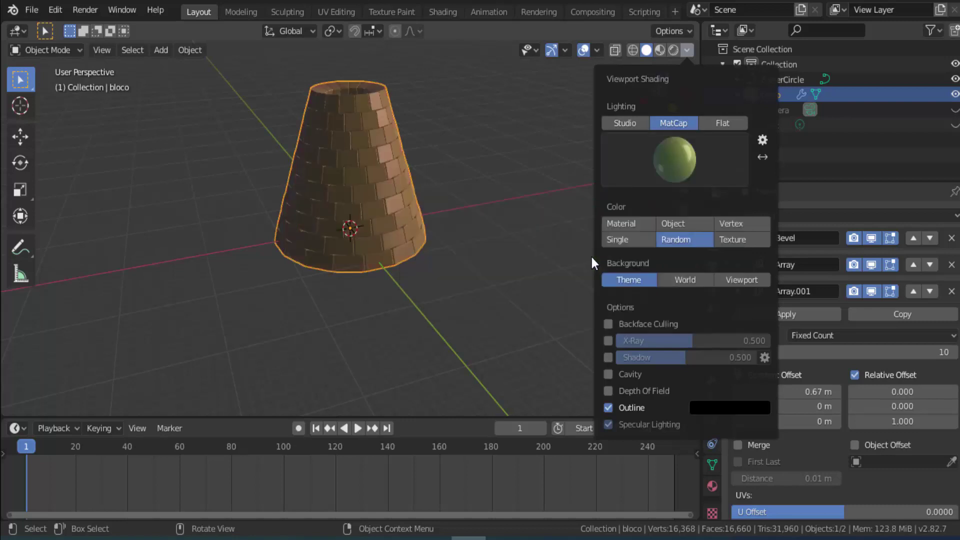
Step: Try the white matcap, then settle on the neutral basic_side studio matcap
{"action": "left_click", "coordinate": [681, 181]}
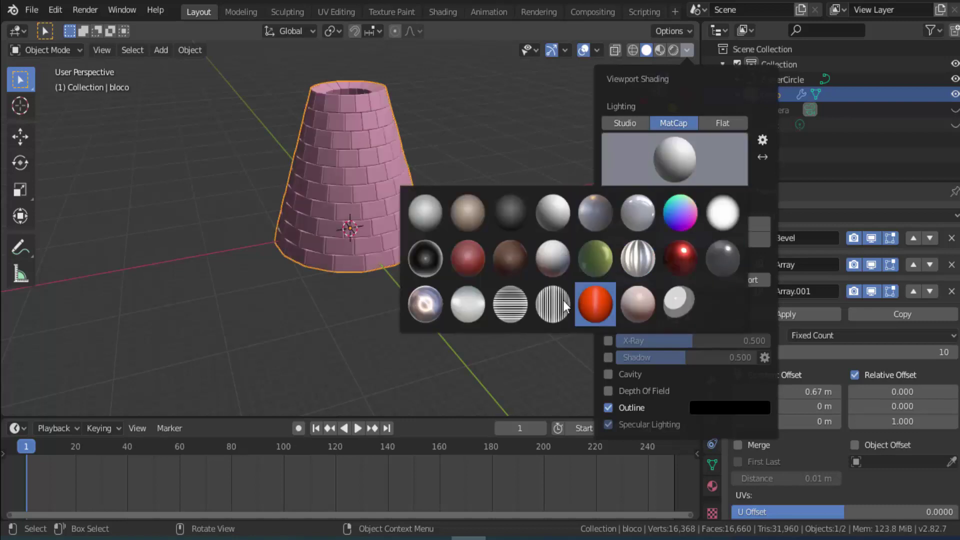
{"action": "left_click", "coordinate": [427, 217]}
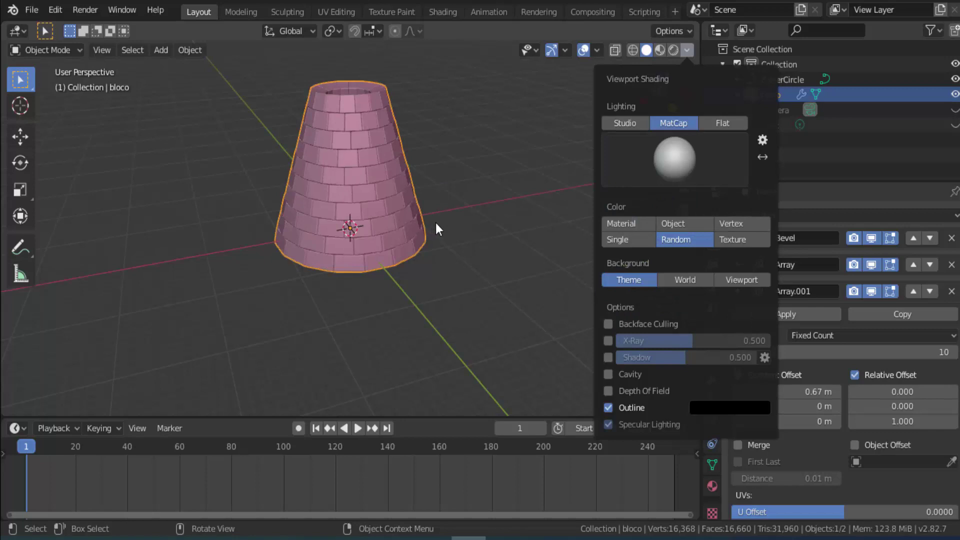
{"action": "left_click", "coordinate": [684, 157]}
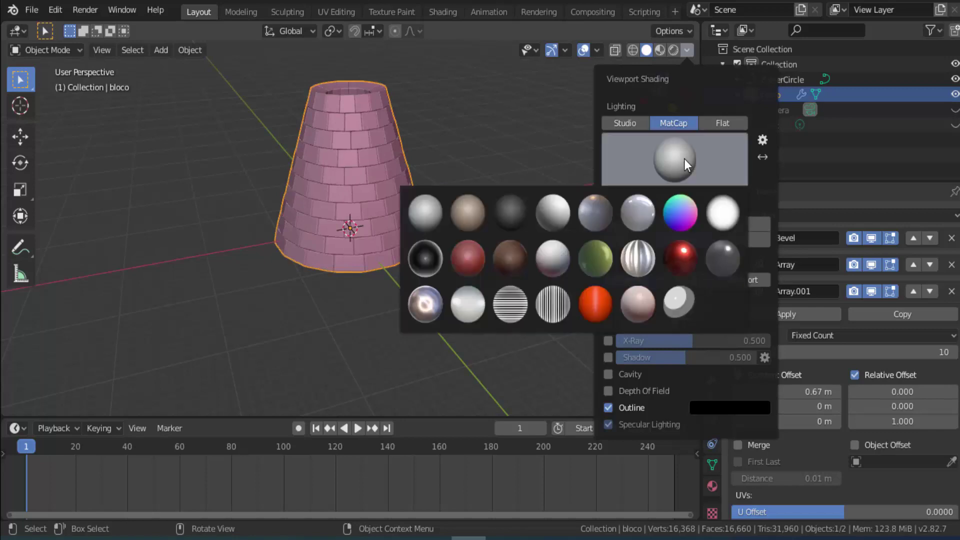
{"action": "left_click", "coordinate": [556, 212]}
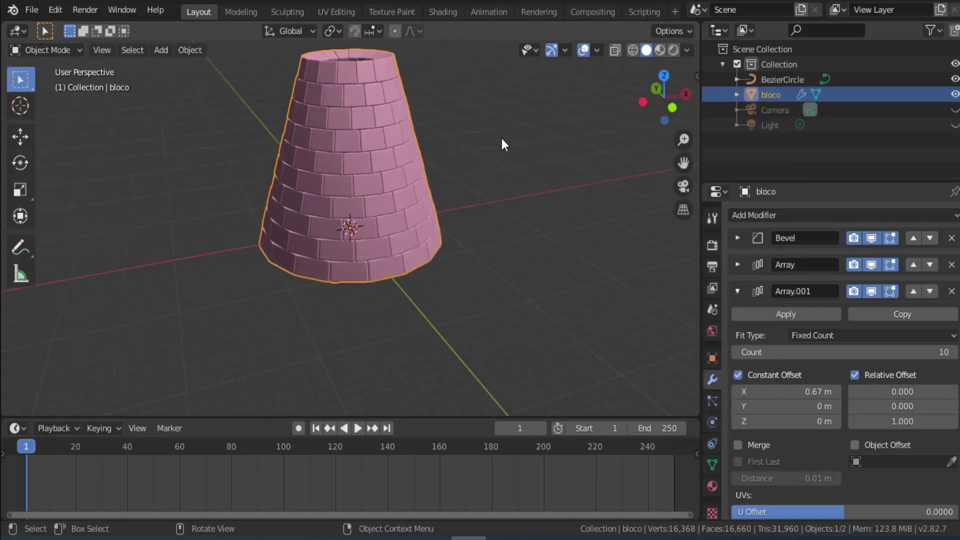
{"action": "right_click", "coordinate": [502, 138]}
{"action": "key", "text": "Escape"}
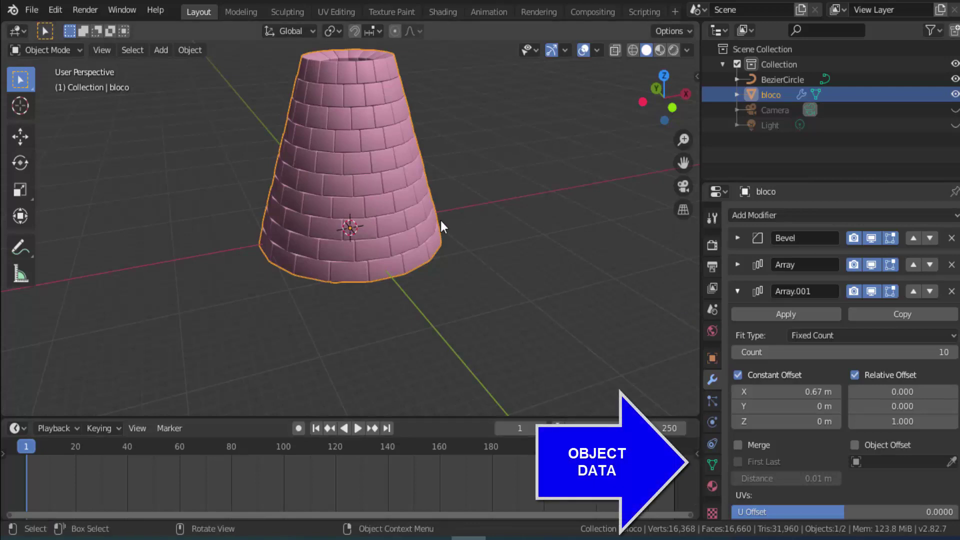
Step: In bloco's Object Data Normals section, toggle Auto Smooth on and then off again
{"action": "left_click", "coordinate": [714, 463]}
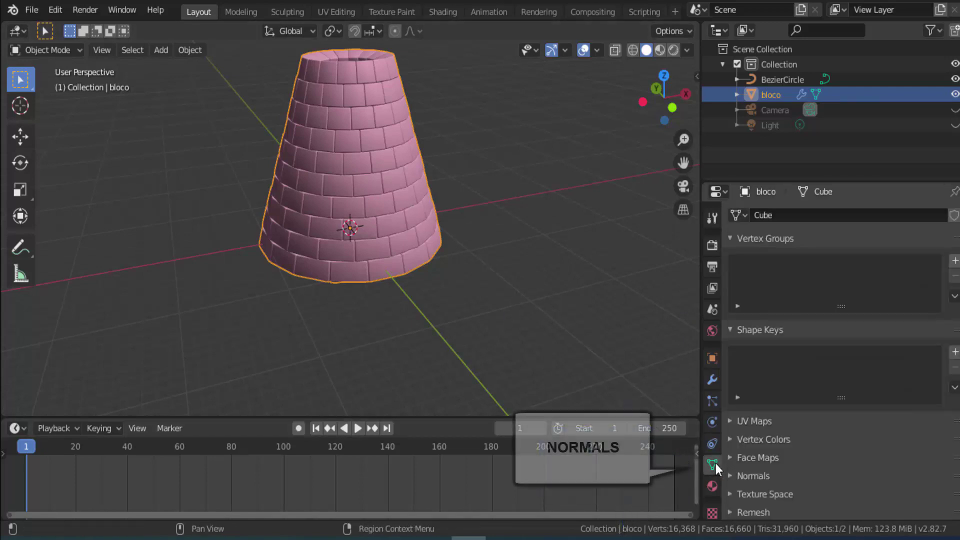
{"action": "left_click", "coordinate": [733, 475]}
{"action": "left_click", "coordinate": [753, 495]}
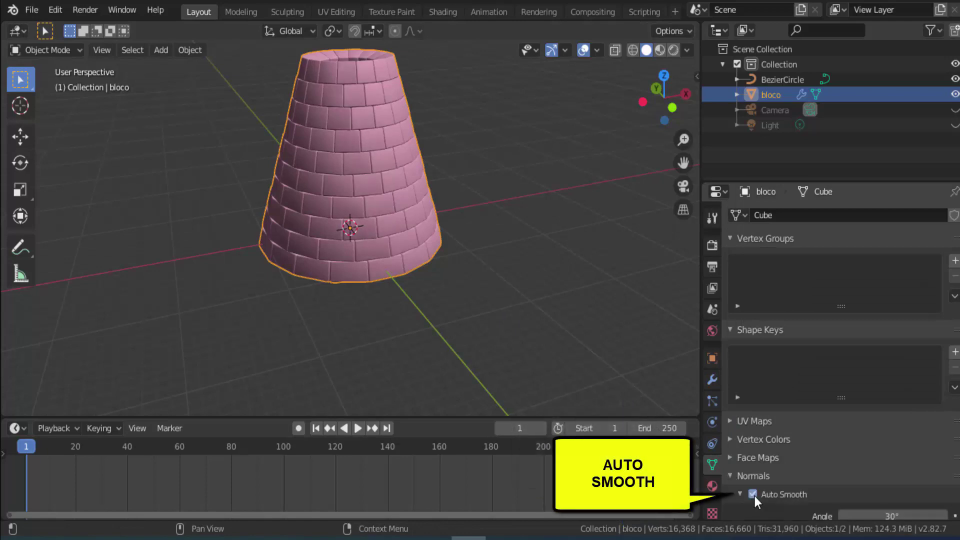
{"action": "left_click", "coordinate": [753, 494]}
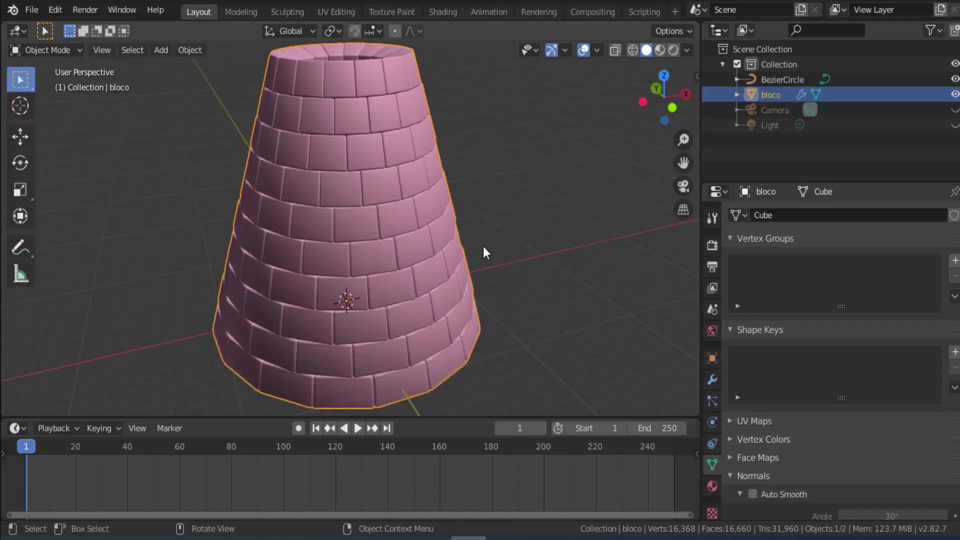